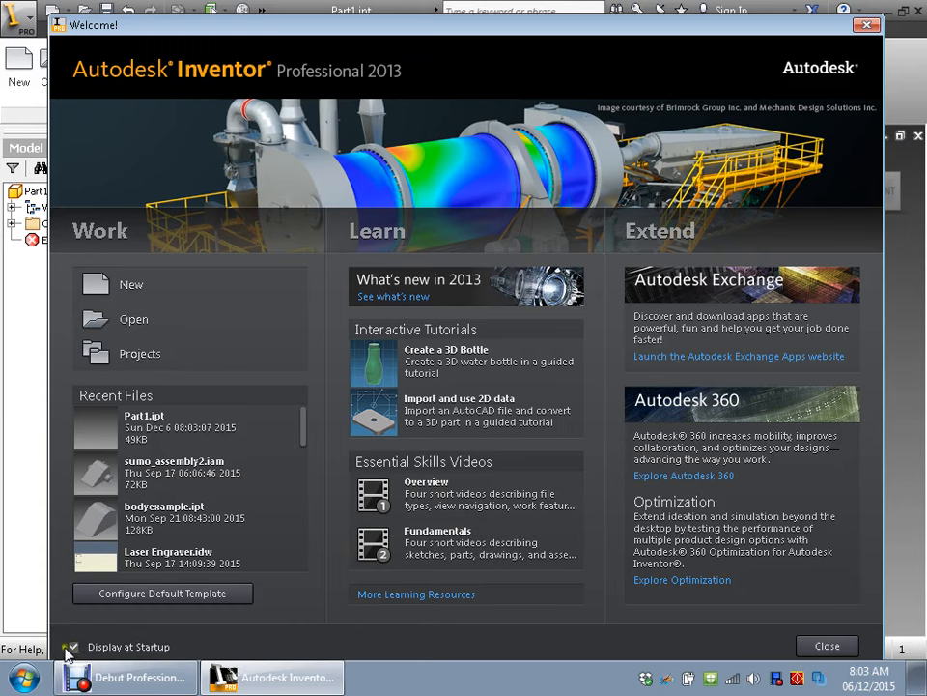
- Close the welcome screen and bring up the 3D modelling tools for the empty part
click(824, 646)
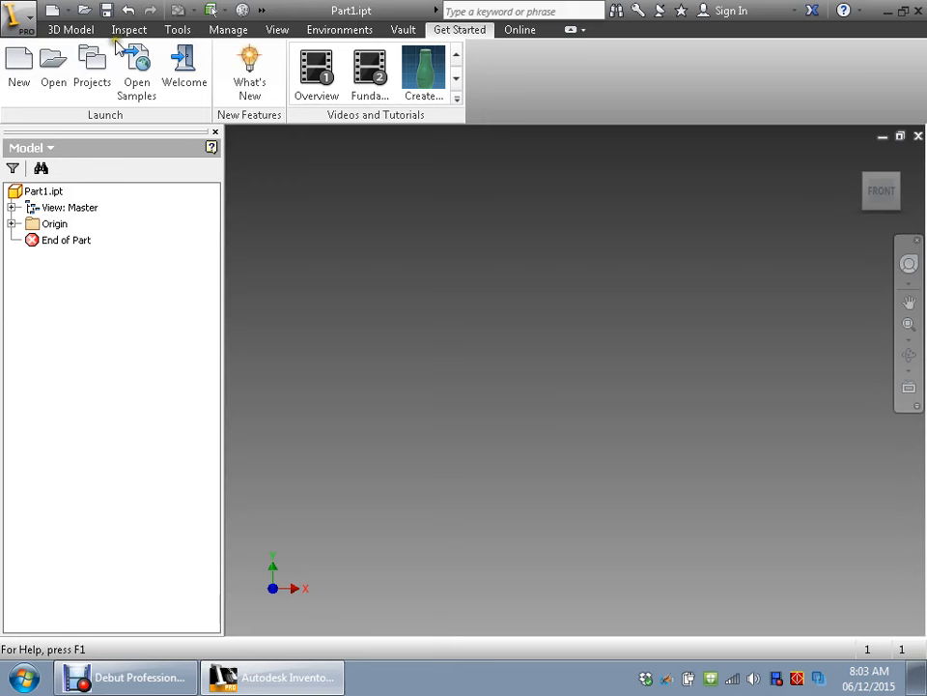
click(60, 29)
click(127, 30)
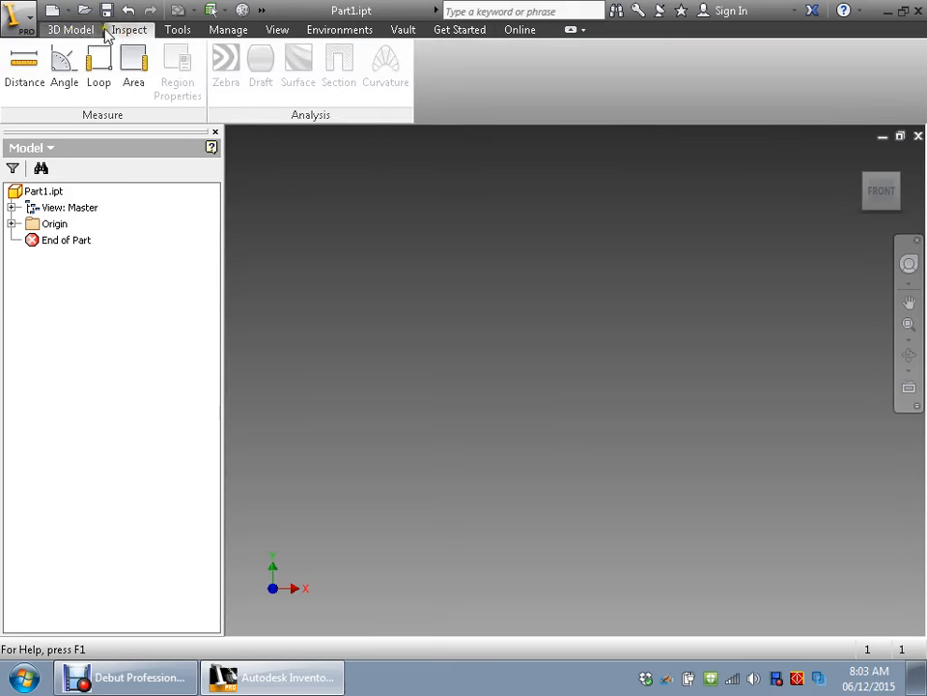
click(71, 30)
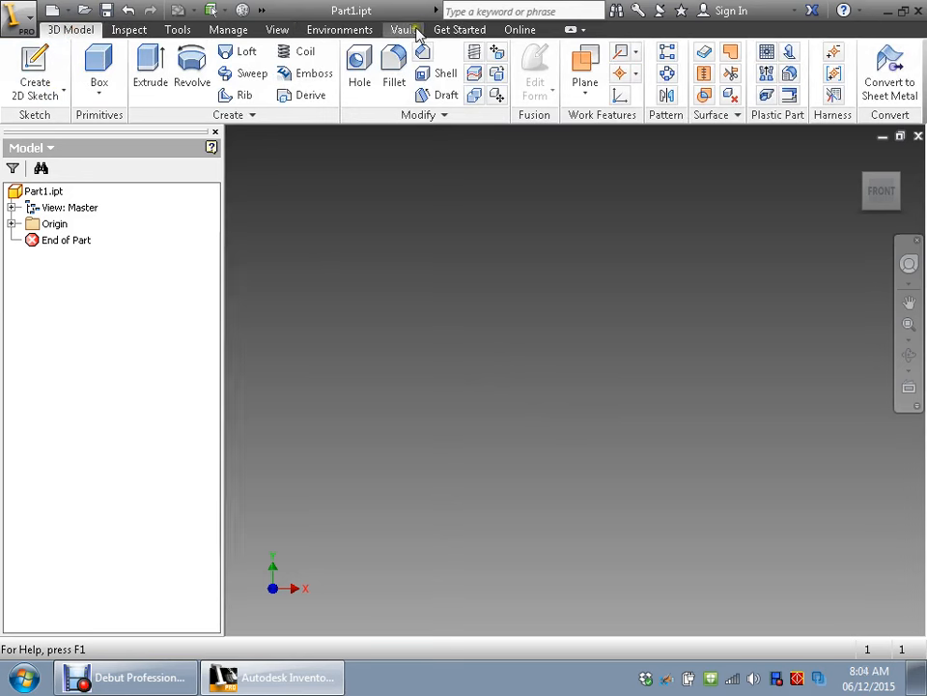
- Hide the model browser and restore it through the user interface visibility options
click(280, 31)
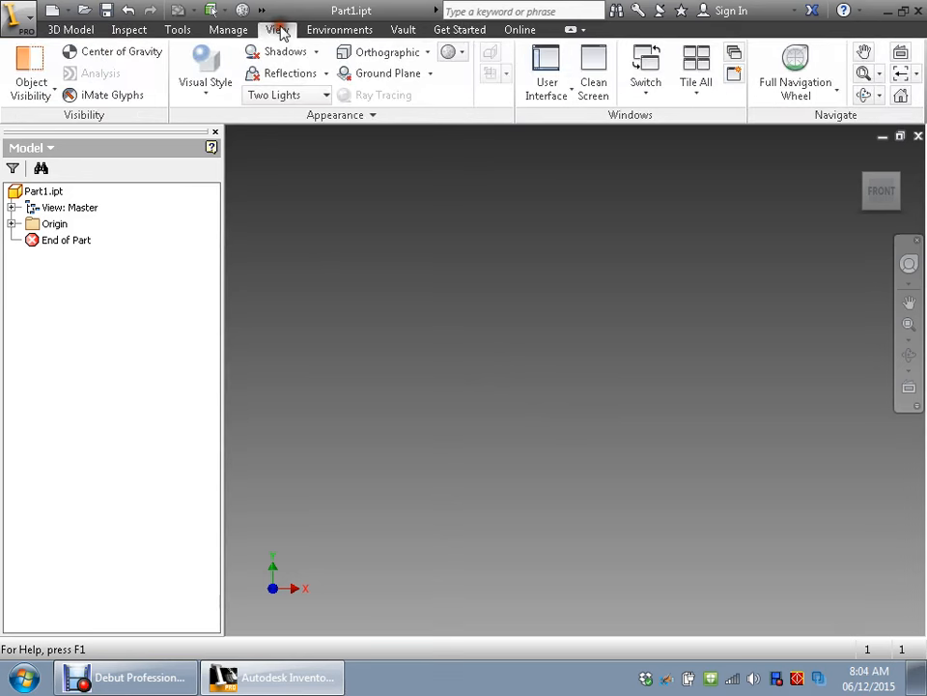
click(568, 96)
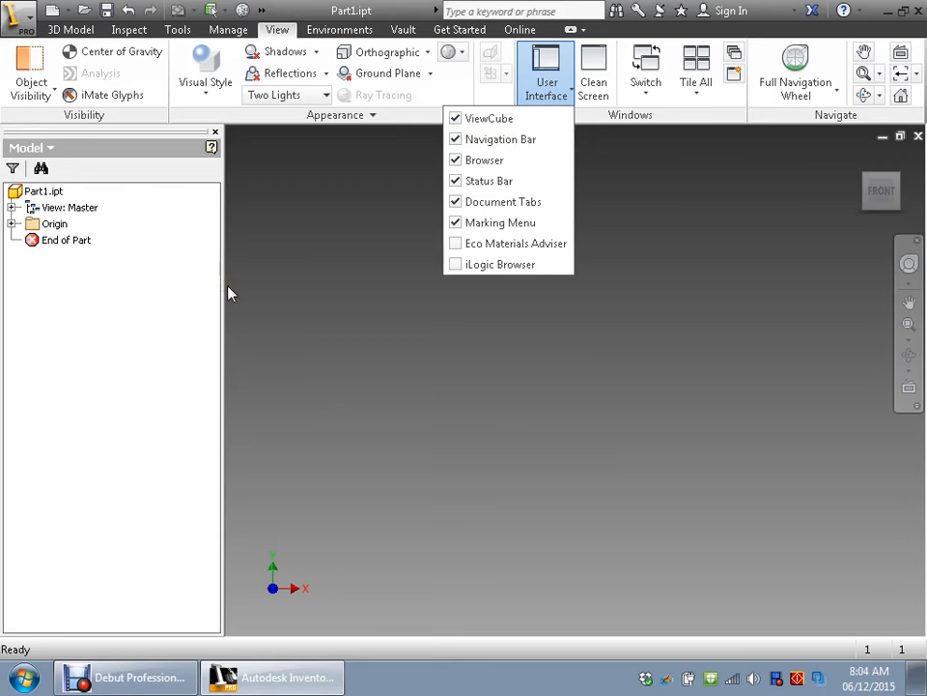
click(216, 133)
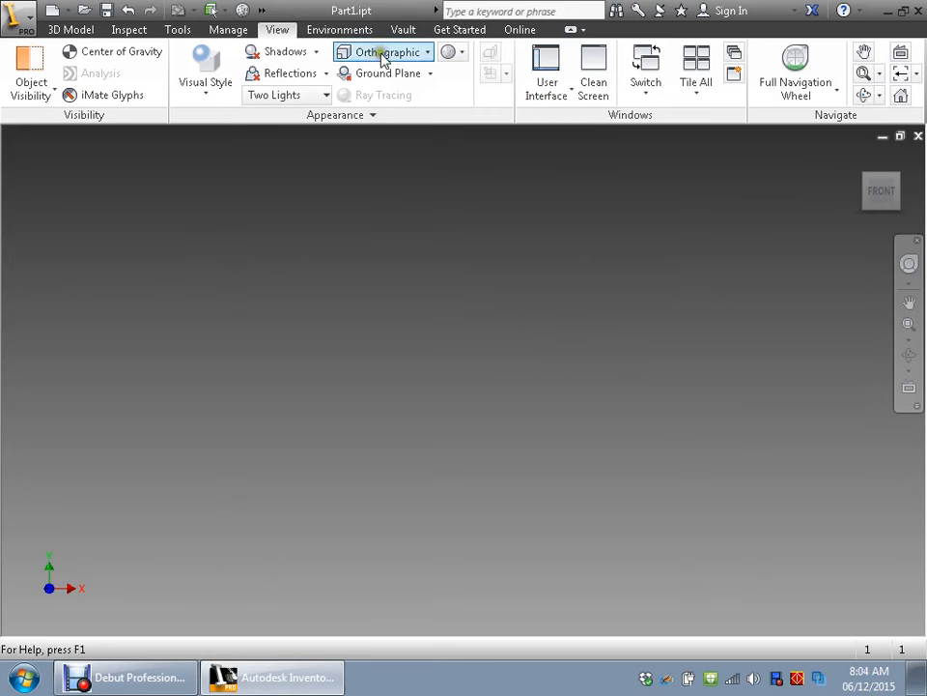
click(546, 80)
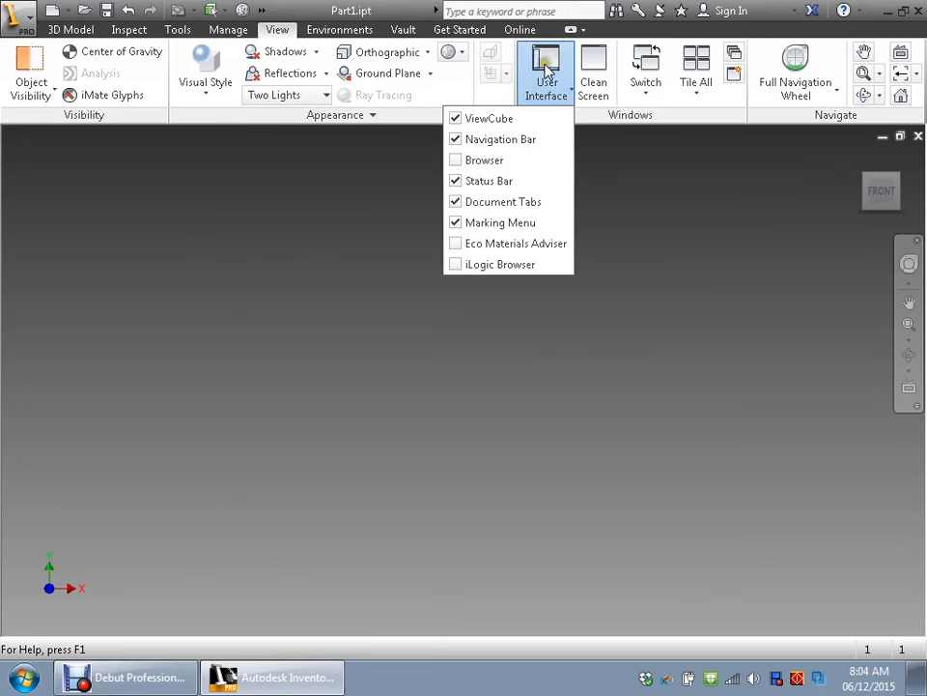
click(470, 160)
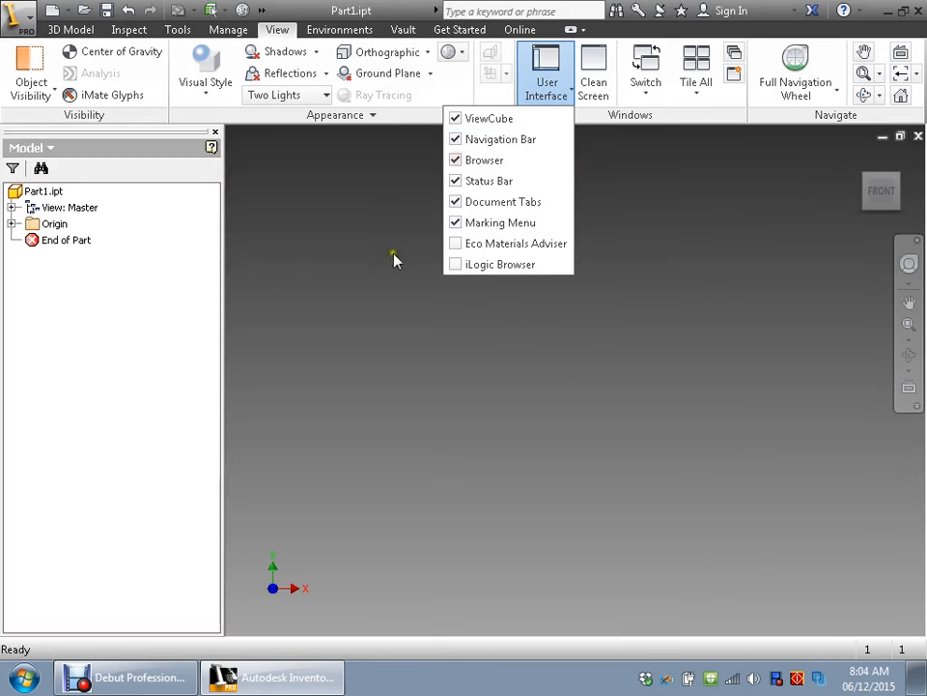
- Switch the ViewCube, Navigation Bar and Status Bar off and back on, one after another
click(453, 119)
click(453, 119)
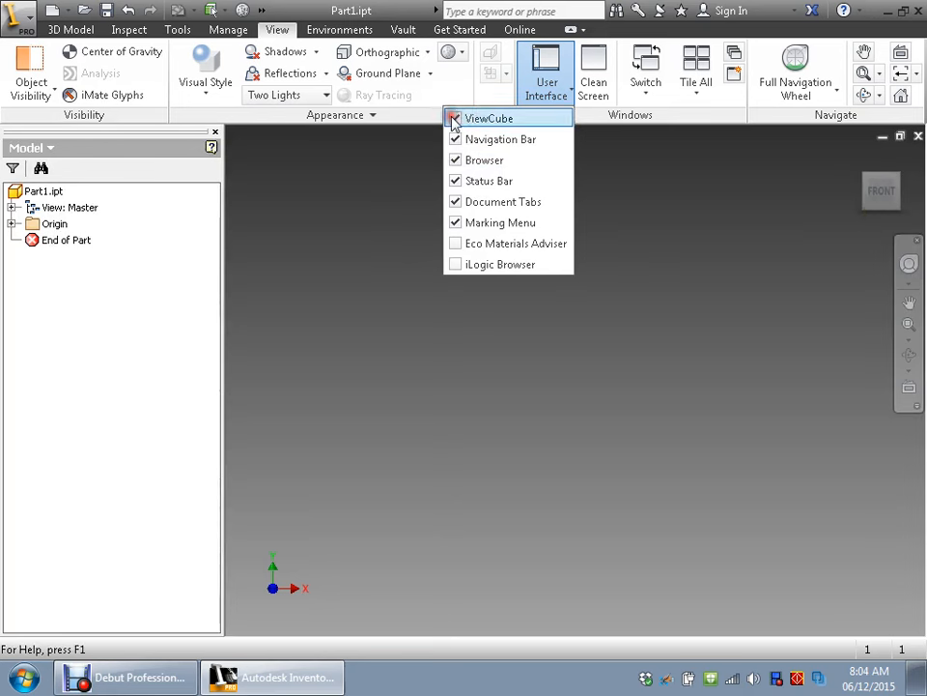
click(457, 141)
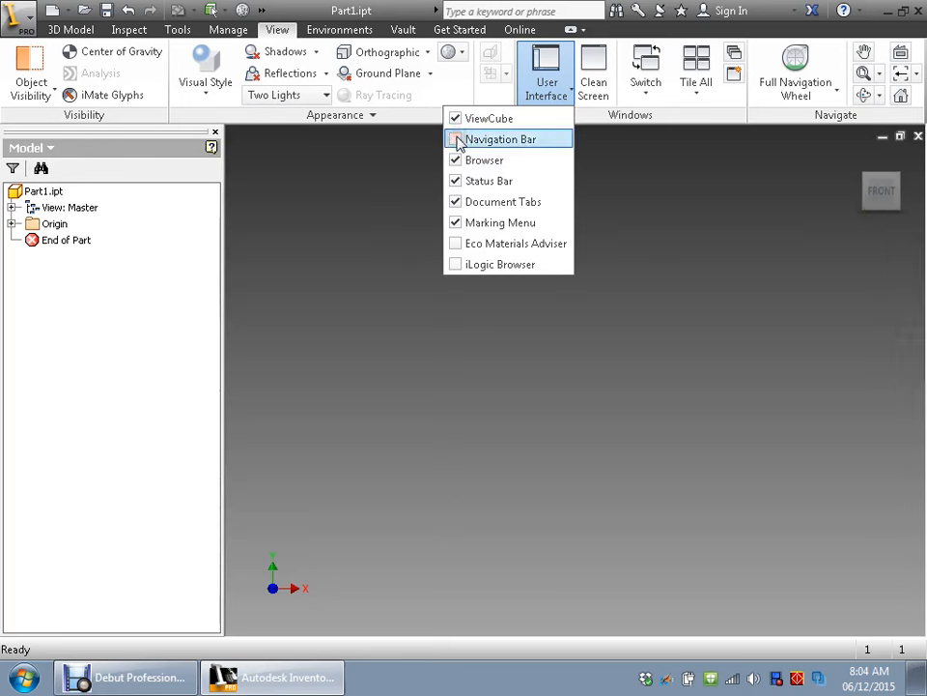
click(456, 140)
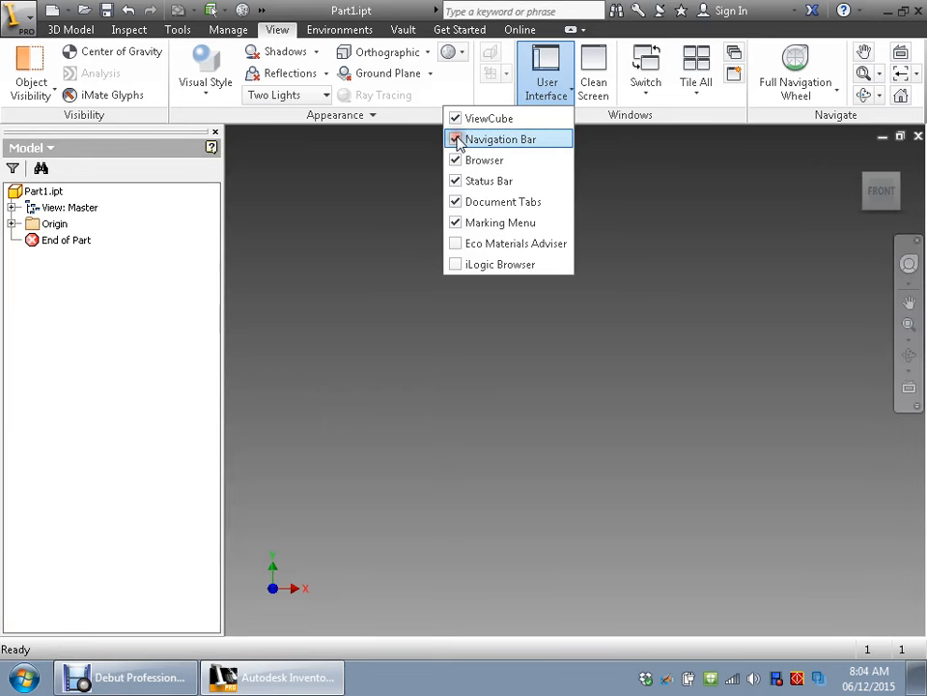
click(456, 182)
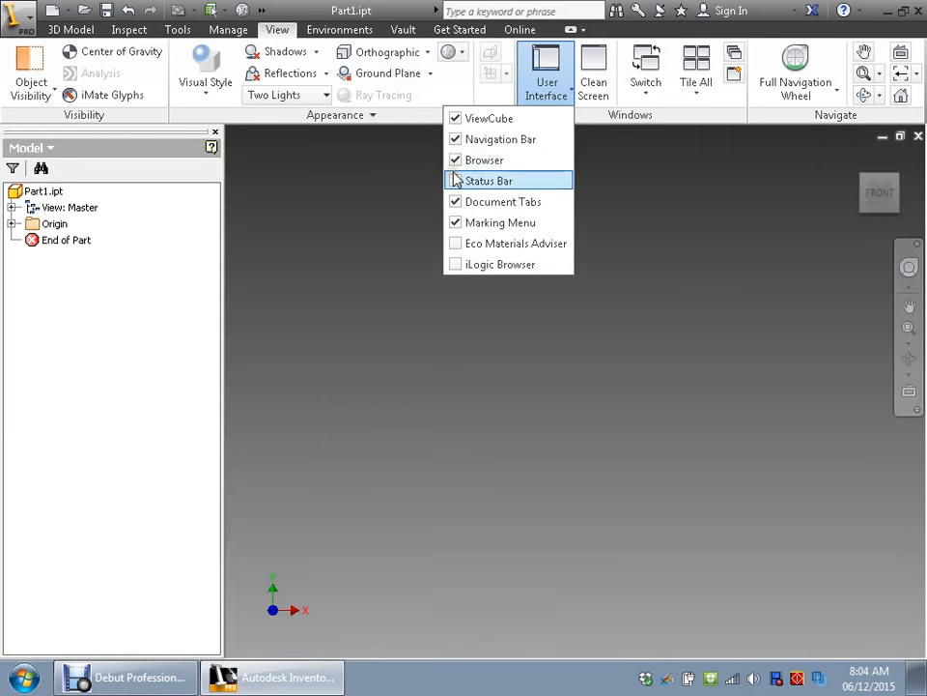
click(455, 182)
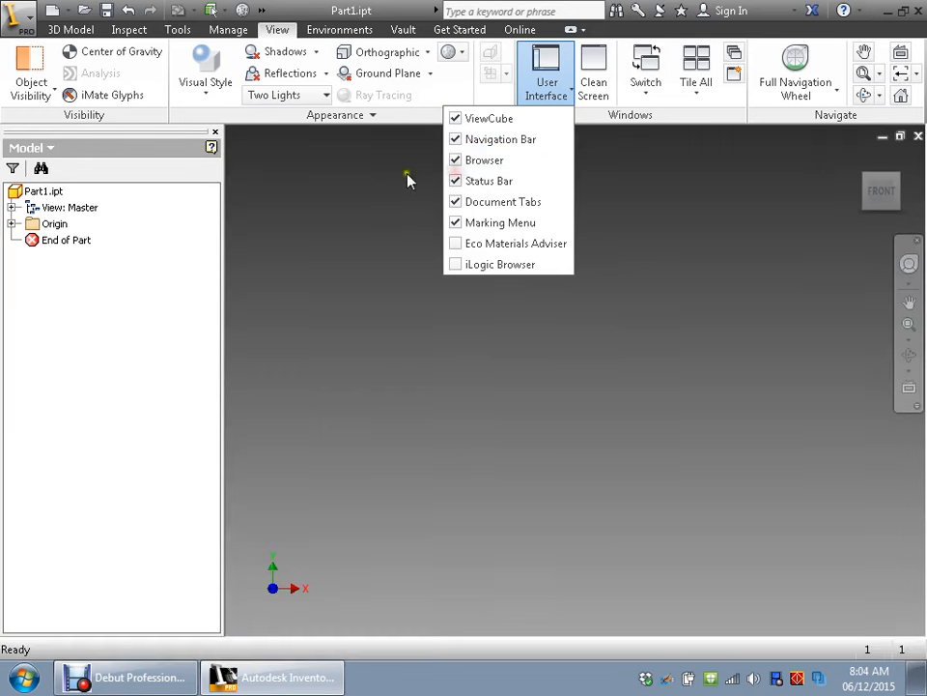
- Close the model browser once more and turn its display back on
click(214, 132)
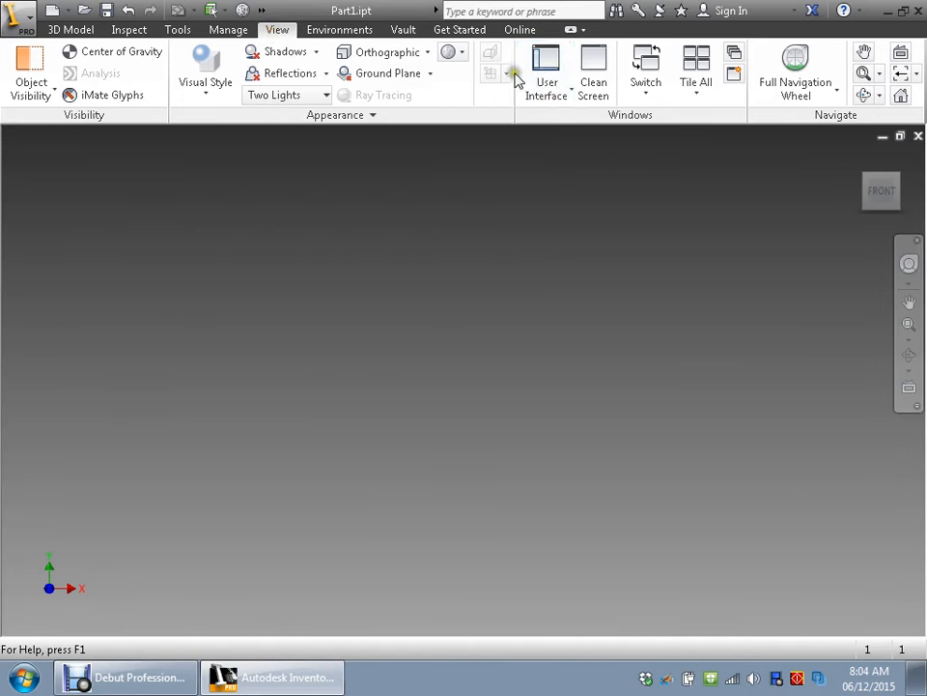
click(552, 94)
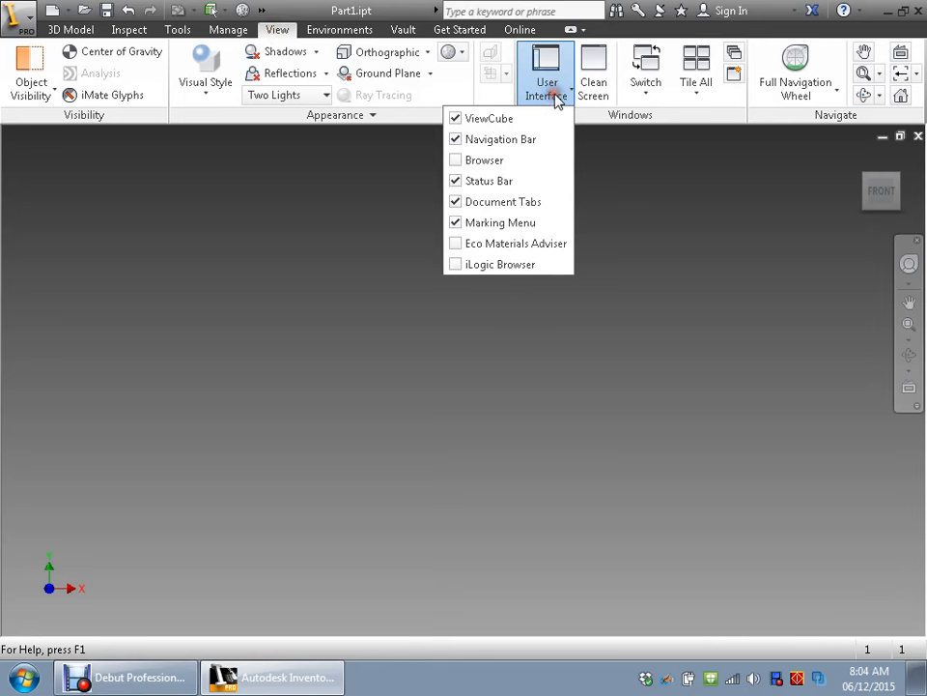
click(454, 160)
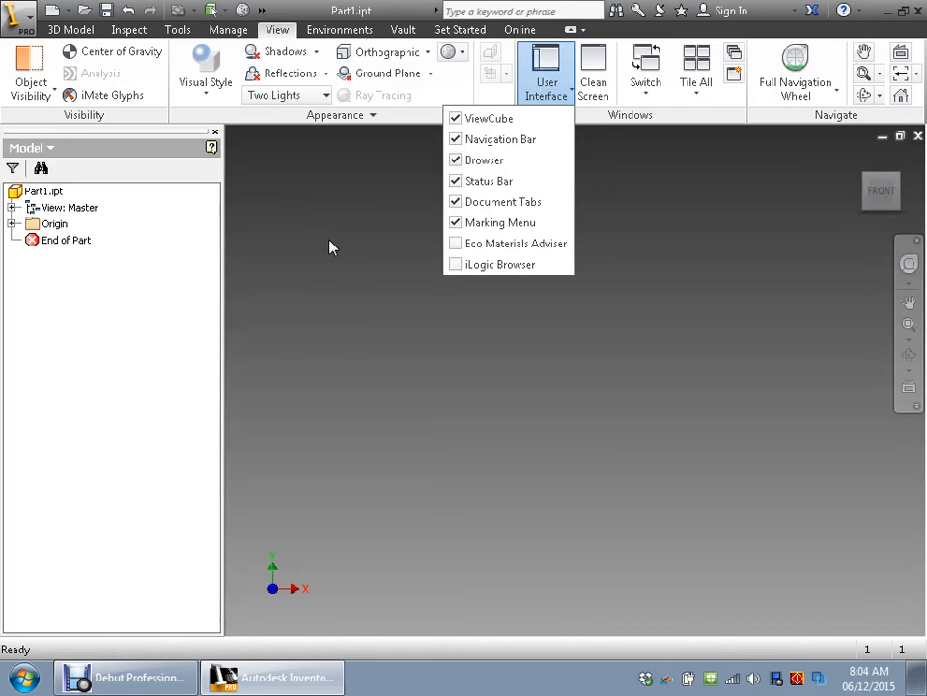
click(373, 231)
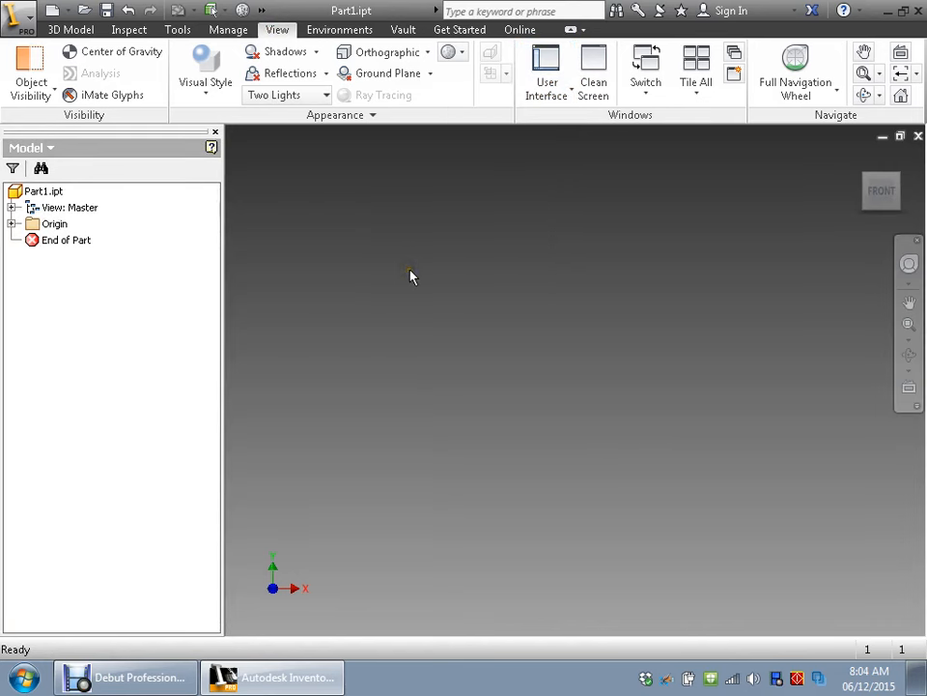
- Create a 2D sketch on the vertical XY origin plane
click(72, 30)
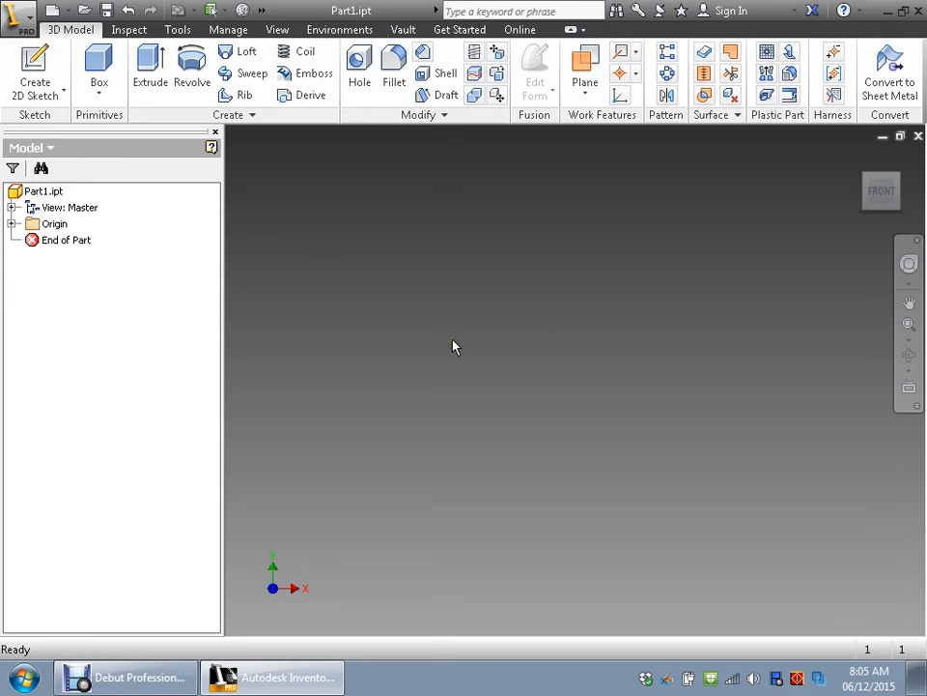
click(46, 85)
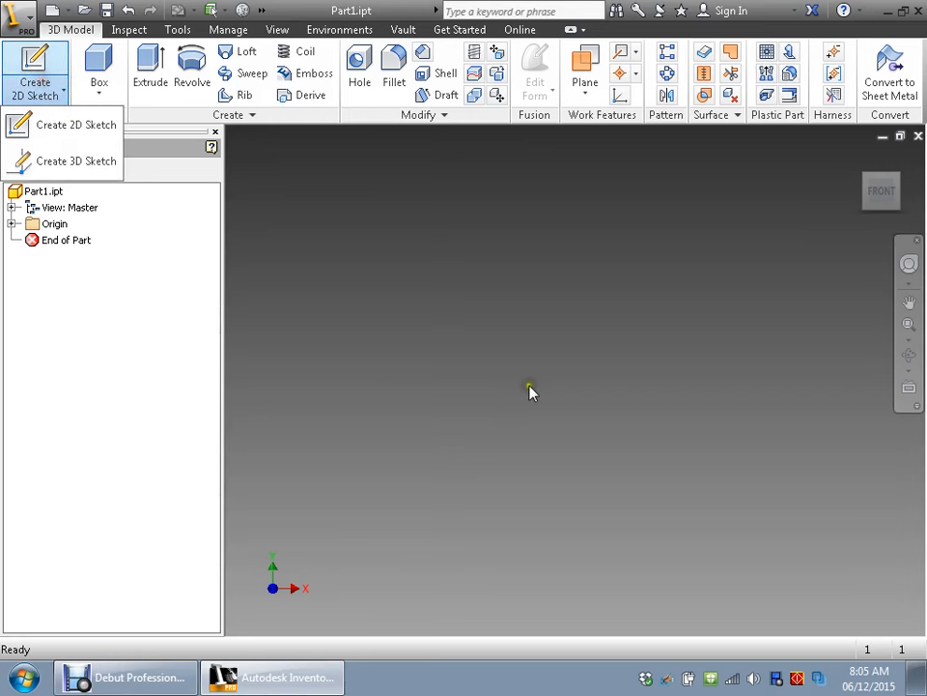
click(70, 129)
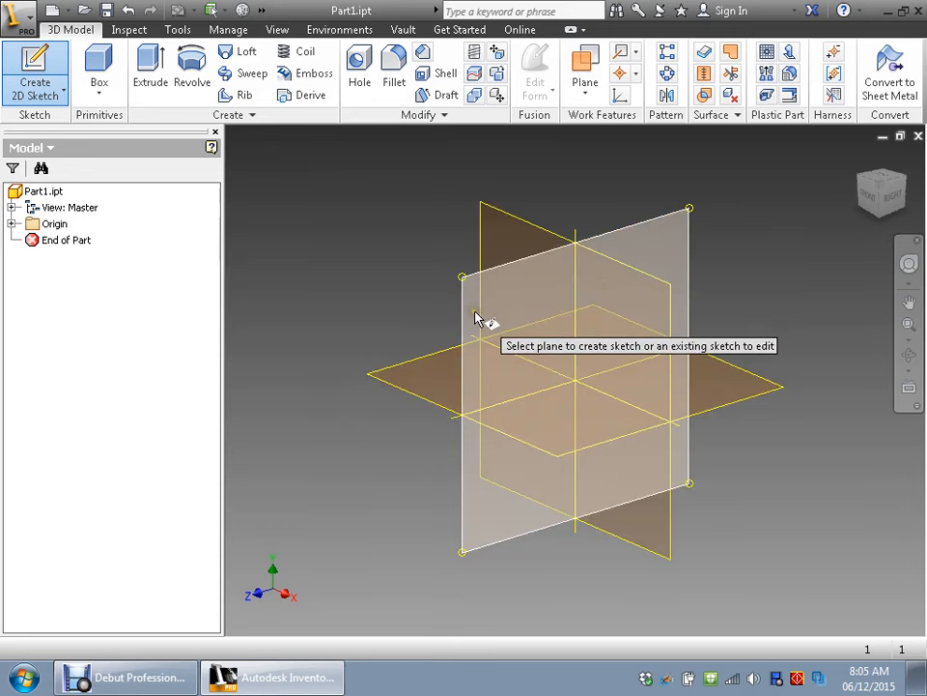
click(488, 249)
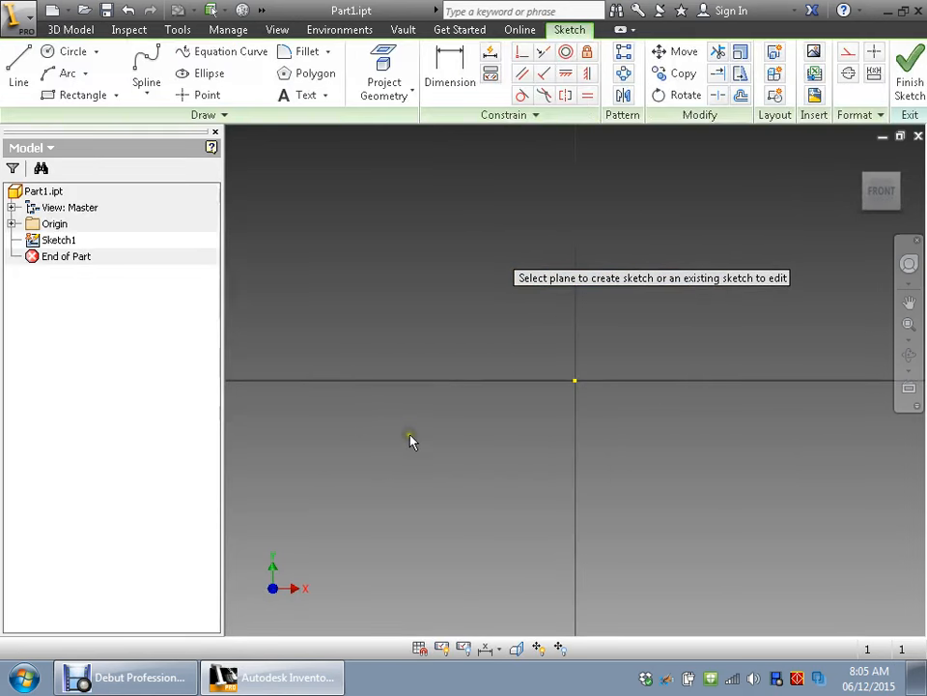
- Finish the empty sketch and delete it from the part
click(909, 82)
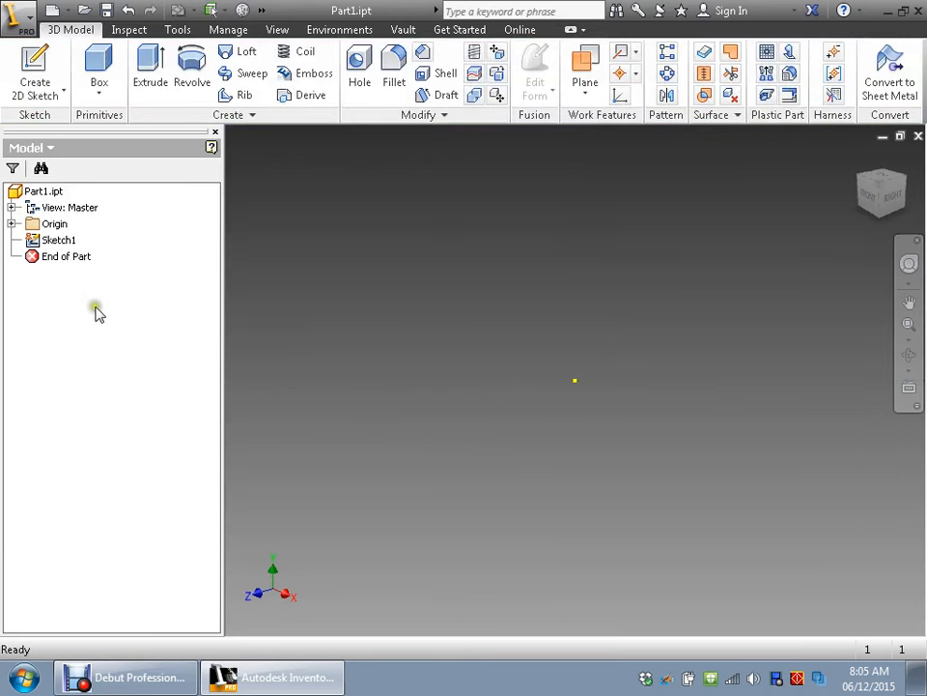
click(30, 240)
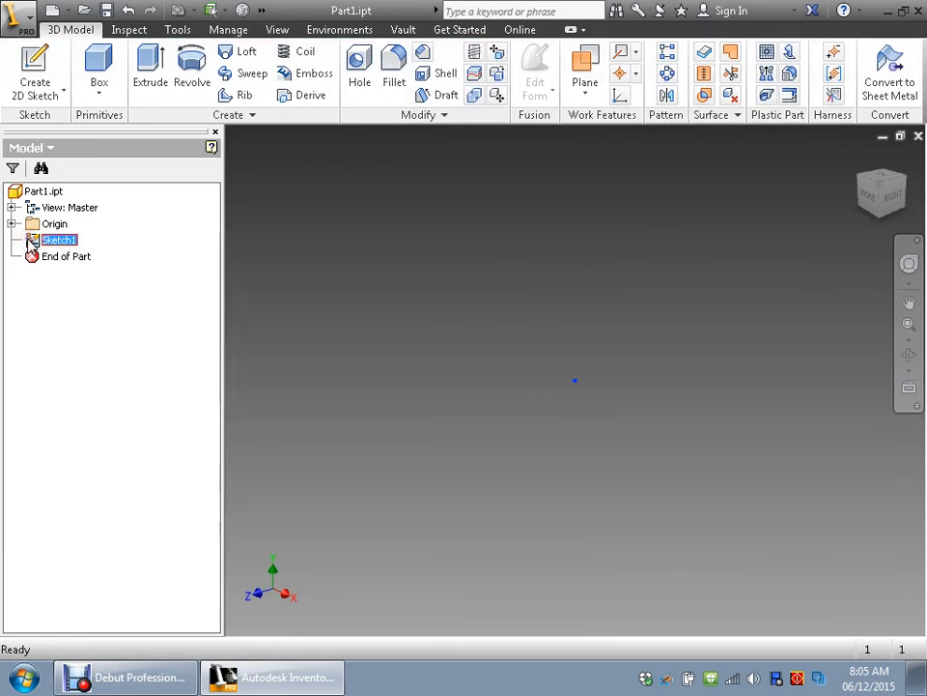
key(Delete)
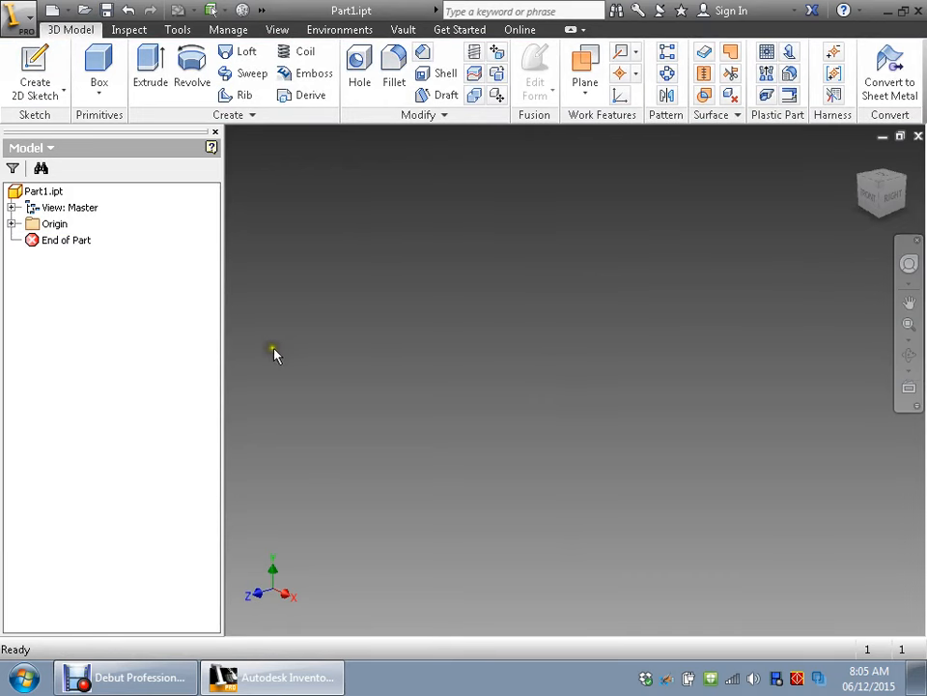
- Start a new 2D sketch and examine the origin planes from the front, right and top, ending in the home view
click(44, 79)
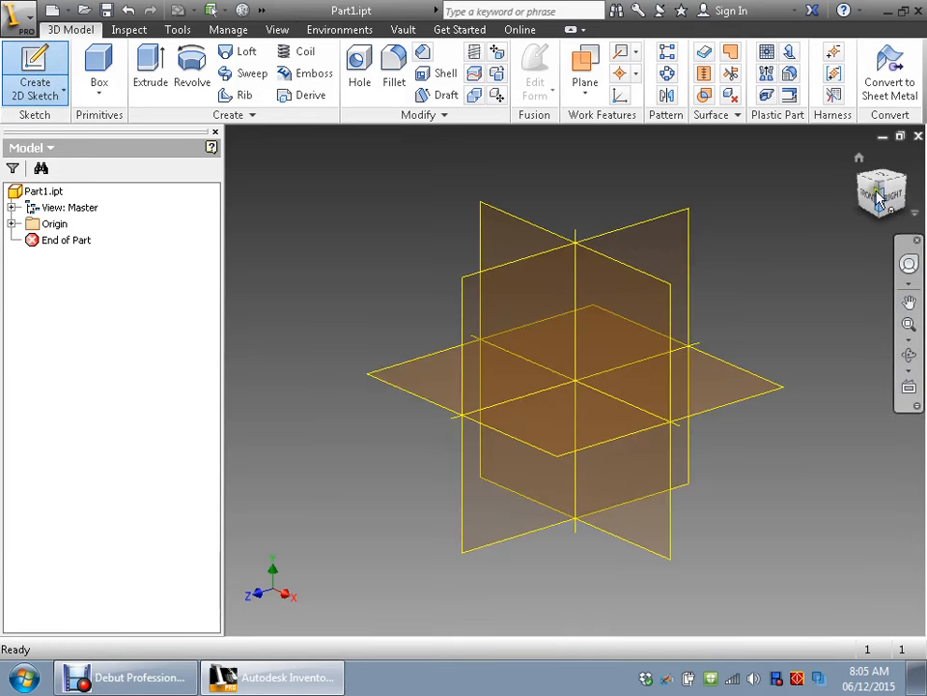
click(873, 199)
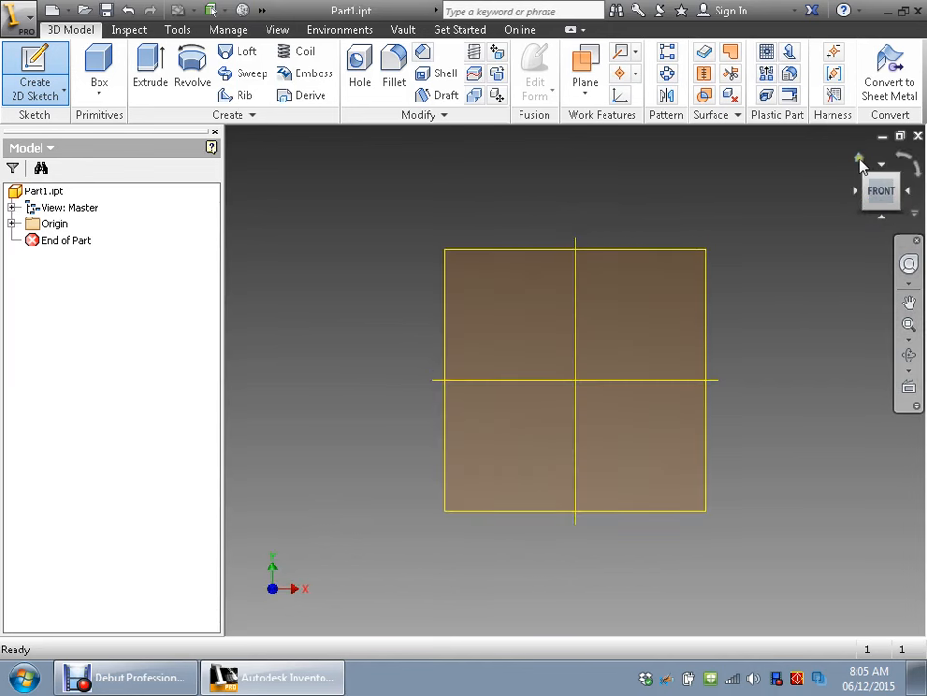
click(859, 159)
click(898, 176)
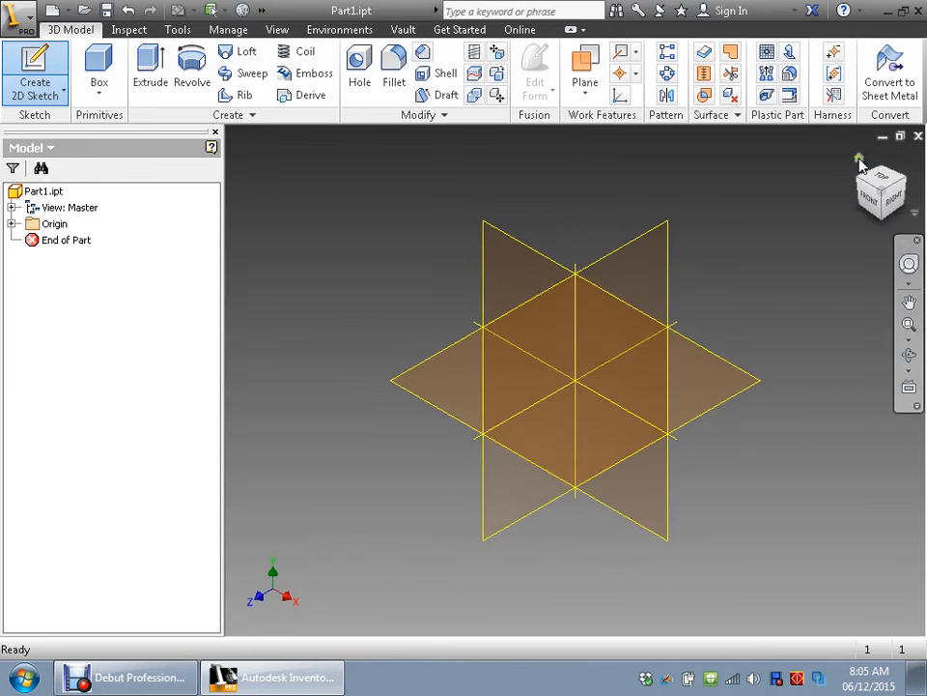
click(894, 201)
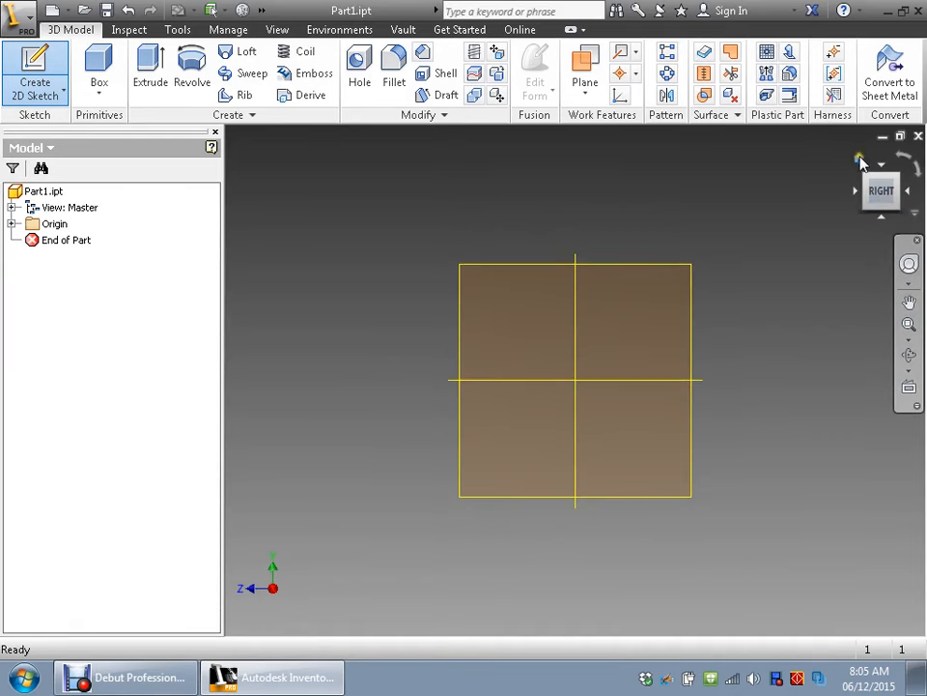
click(867, 189)
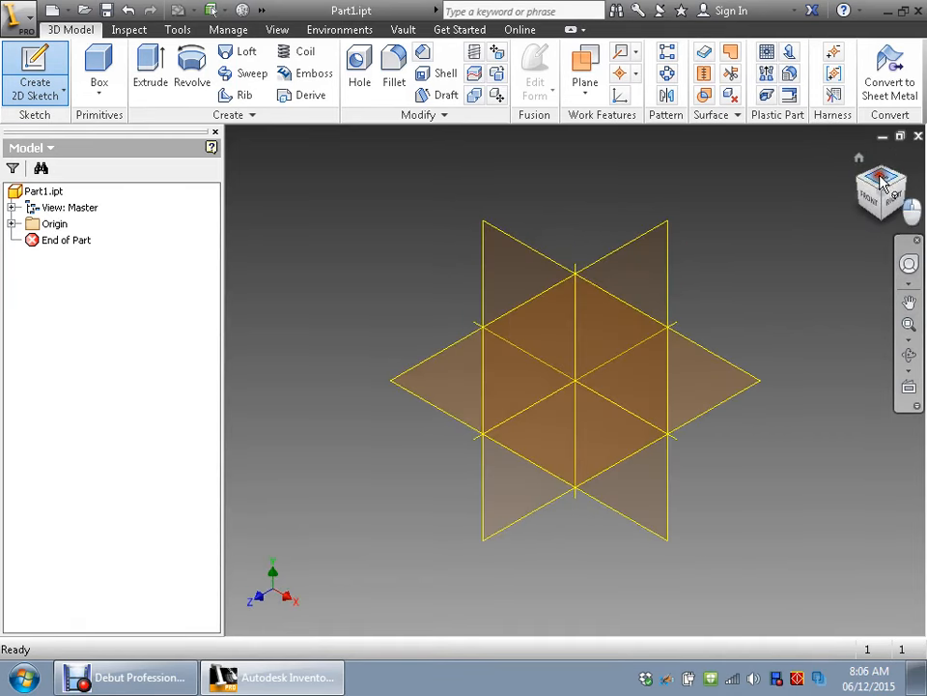
click(881, 182)
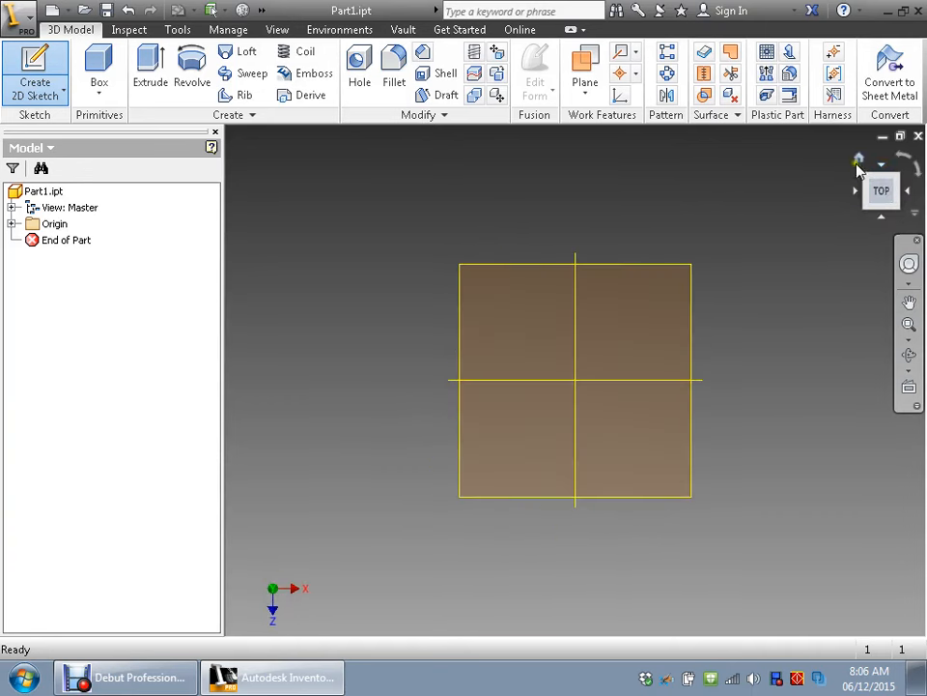
click(858, 162)
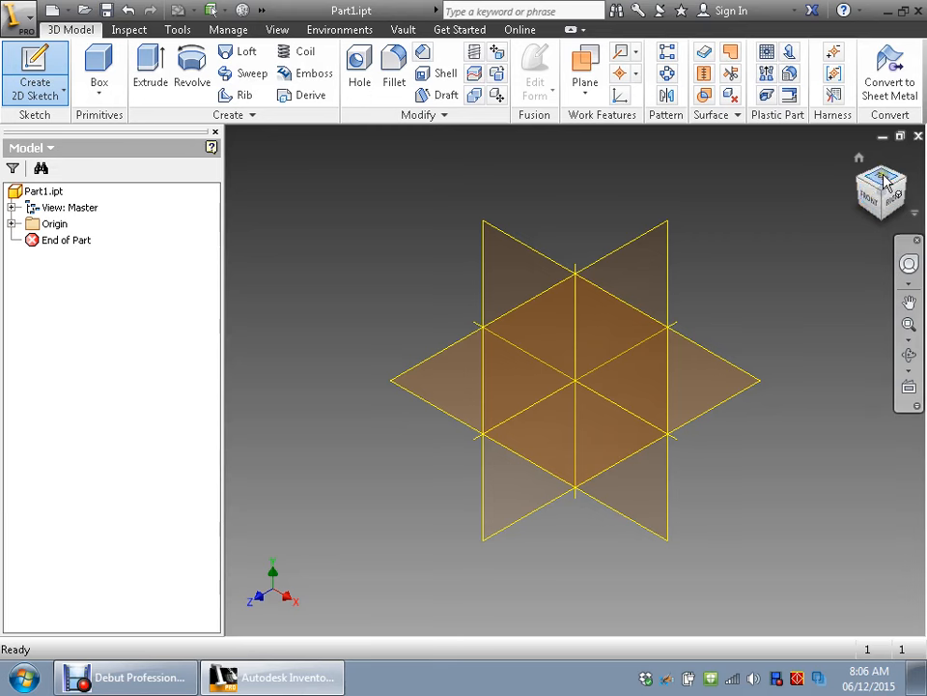
- List the part's origin planes and axes in the model browser, and inspect the planes by orbiting and panning the view
click(11, 223)
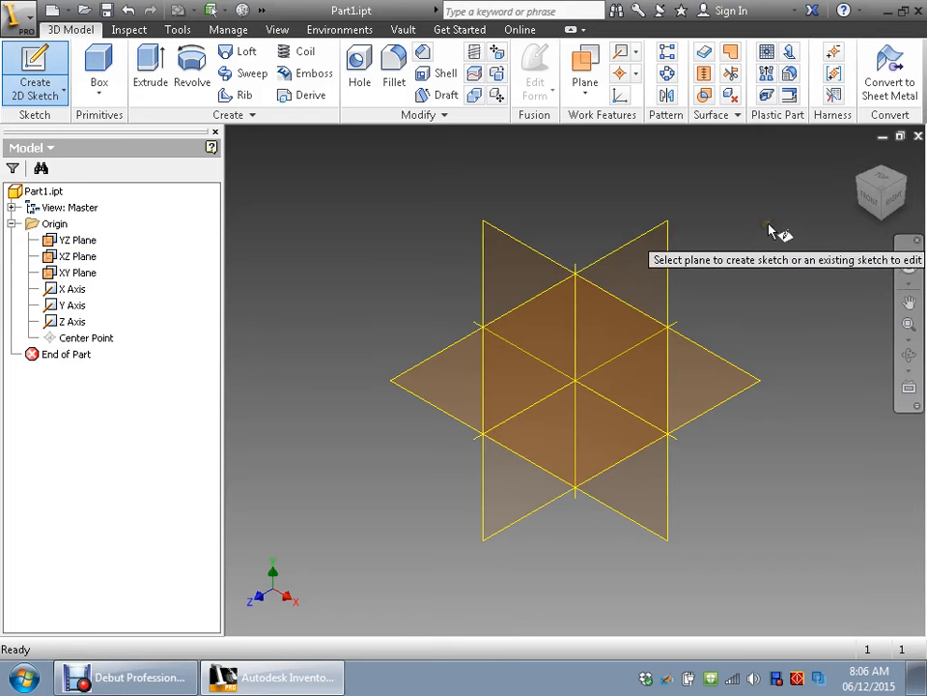
key(F2)
mouse_move(770, 229)
mouse_down()
mouse_move(605, 315)
mouse_move(782, 206)
mouse_move(841, 316)
mouse_move(641, 153)
mouse_move(704, 203)
mouse_move(685, 248)
mouse_move(714, 193)
mouse_move(662, 145)
mouse_move(582, 255)
mouse_move(663, 262)
mouse_move(733, 302)
mouse_move(627, 422)
mouse_move(491, 271)
mouse_move(618, 177)
mouse_move(669, 243)
mouse_up()
key(F4)
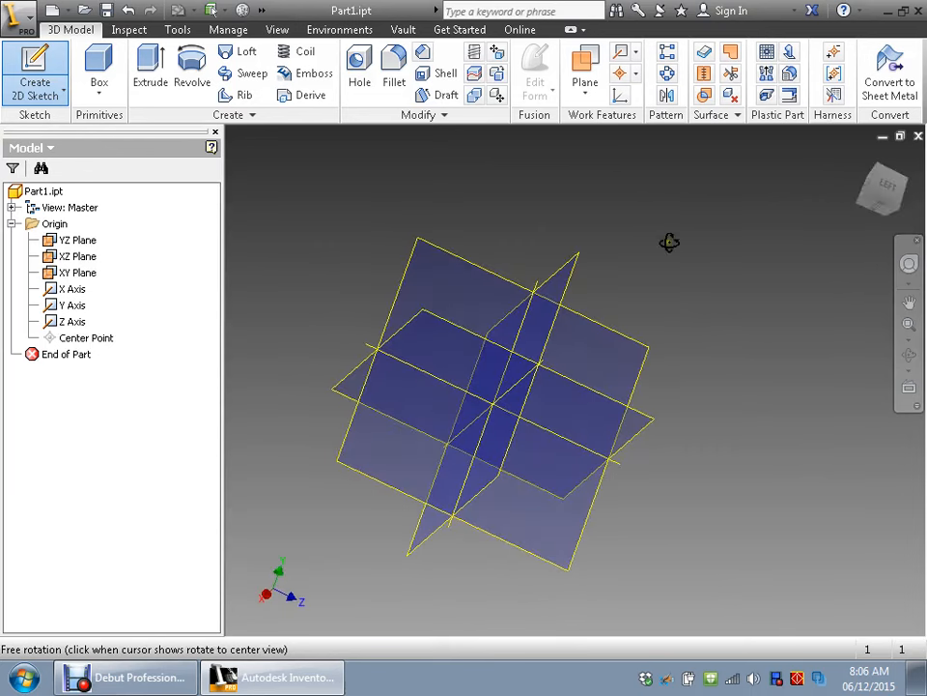
click(860, 158)
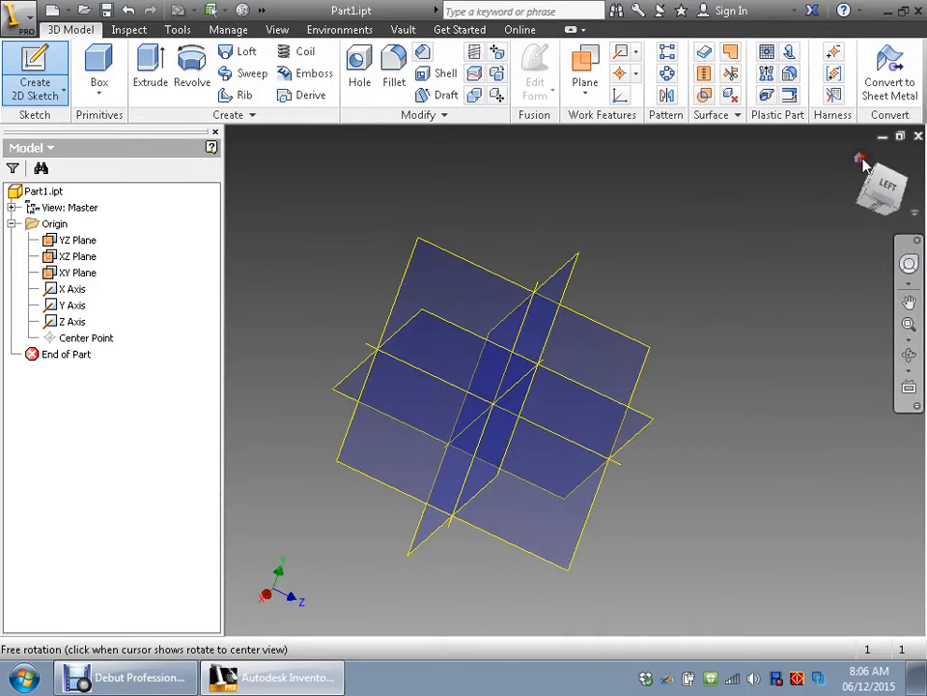
click(911, 306)
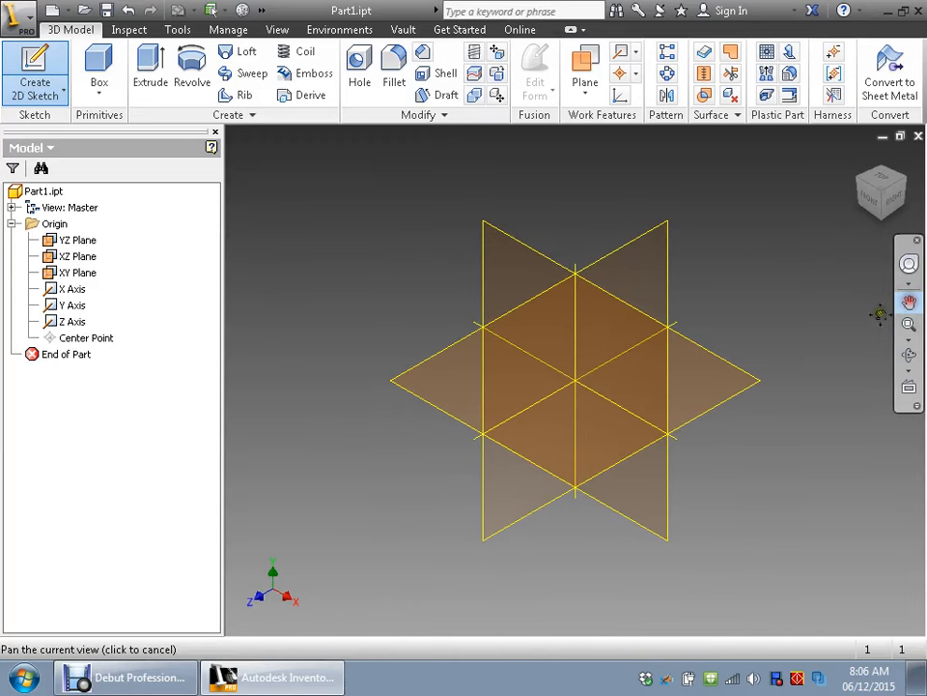
drag(817, 320, 749, 313)
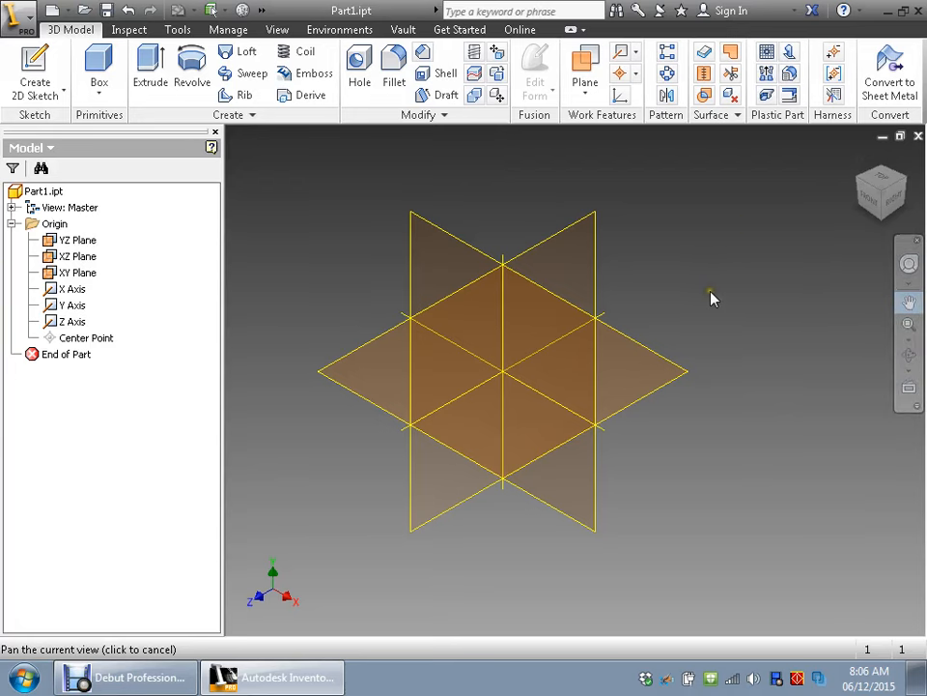
key(s)
scroll(665, 288, down, 5)
scroll(661, 294, up, 5)
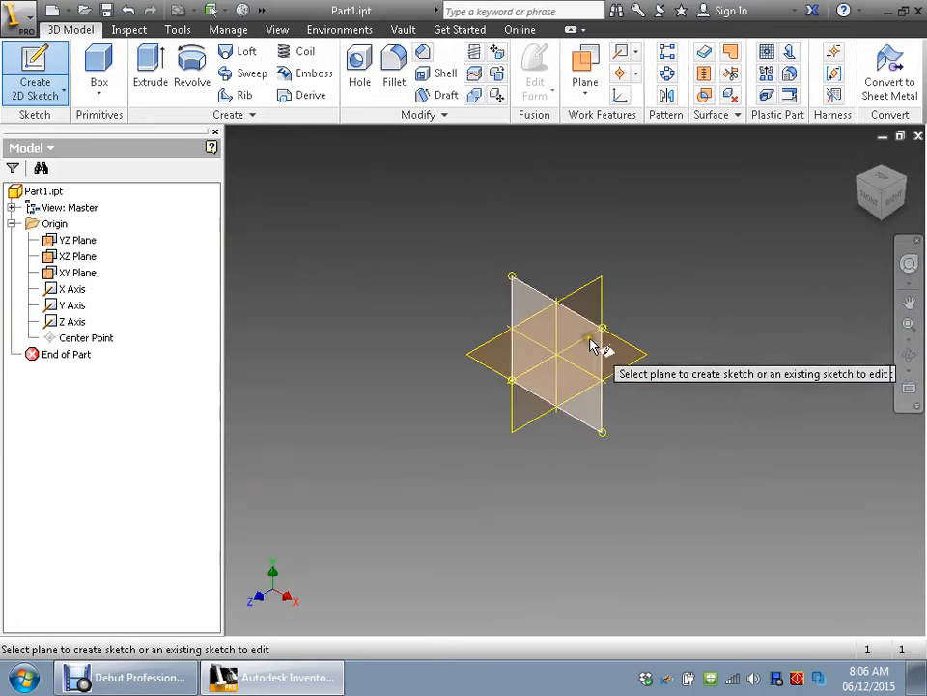
scroll(517, 318, down, 6)
scroll(652, 377, up, 5)
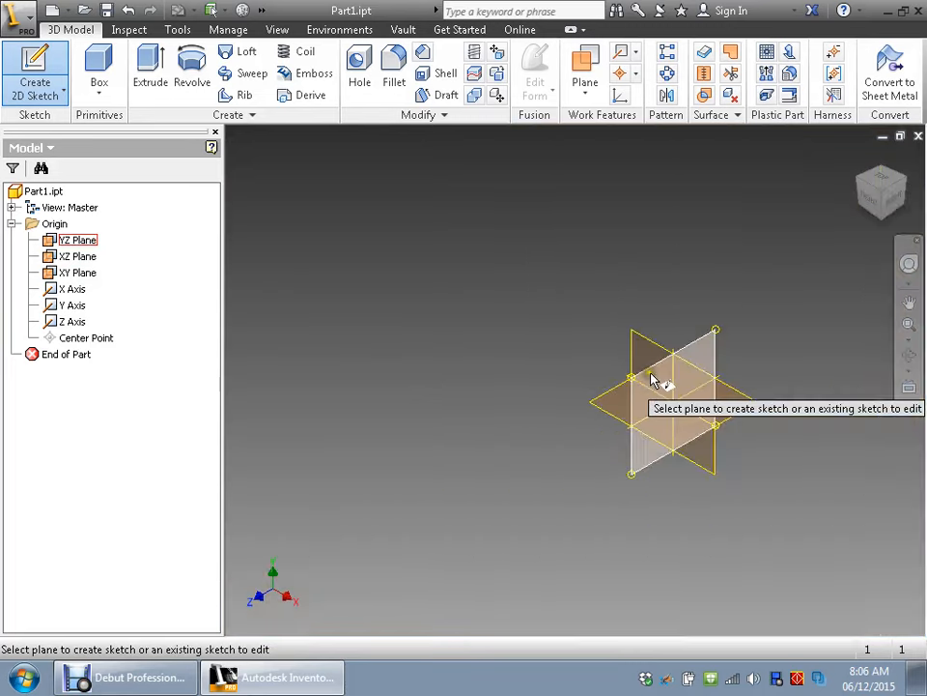
scroll(672, 387, down, 7)
scroll(680, 374, up, 8)
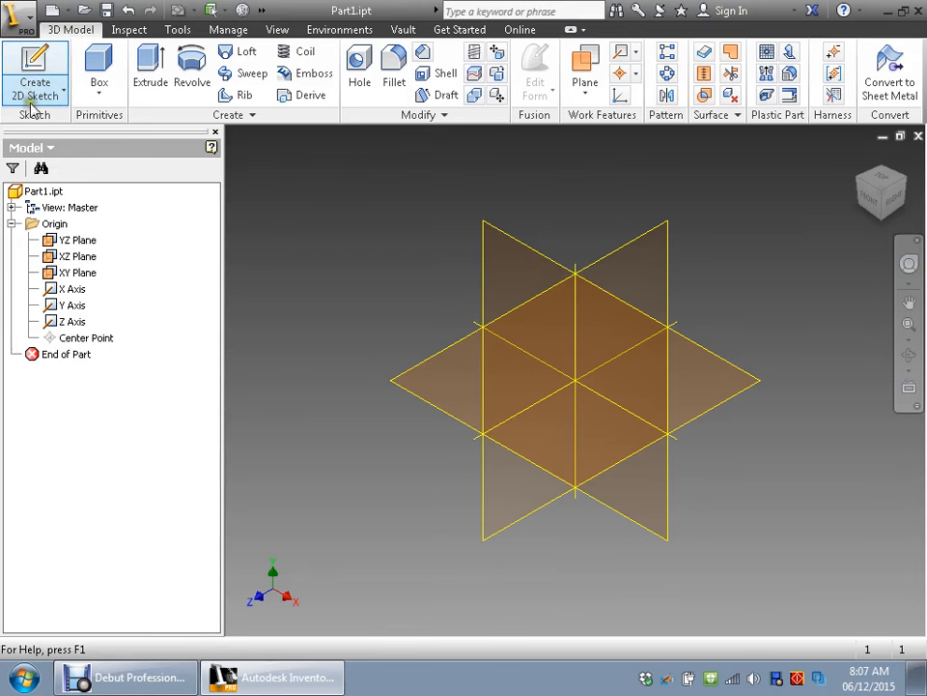
- Create a 2D sketch on the horizontal XZ origin plane
click(34, 60)
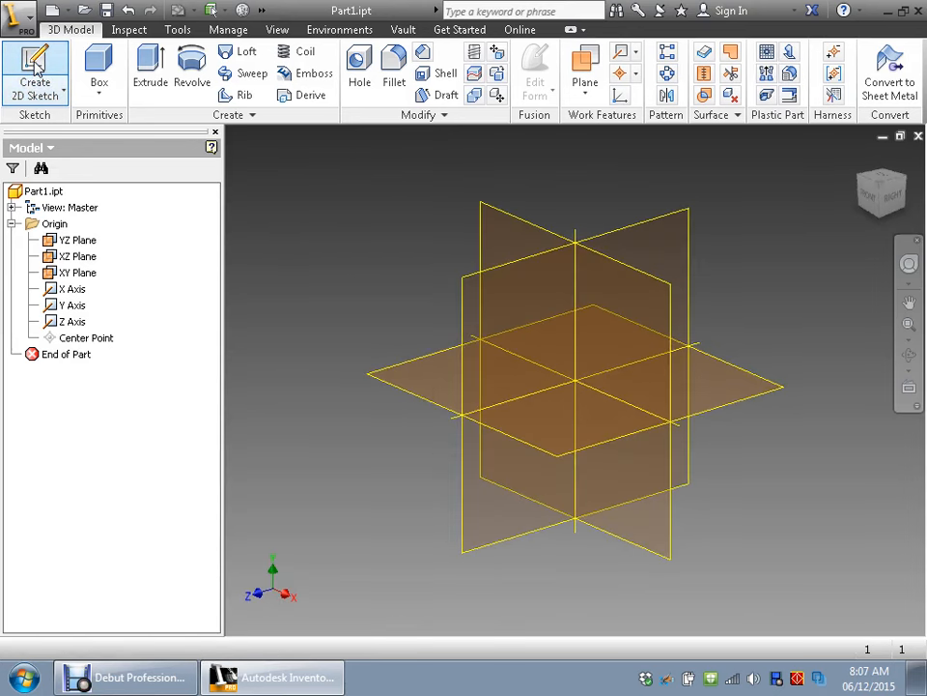
click(35, 60)
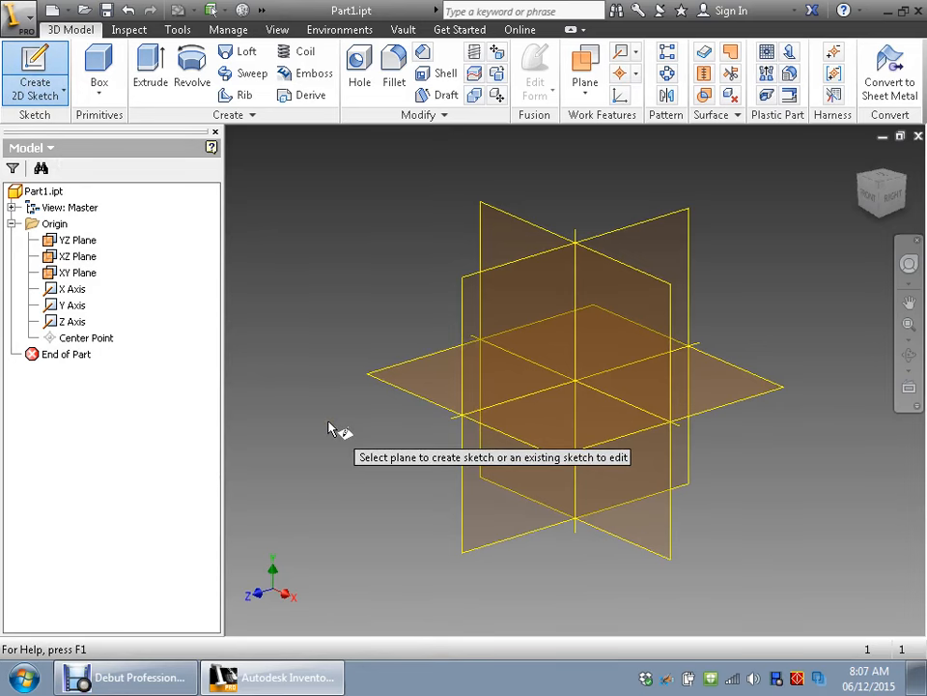
click(432, 385)
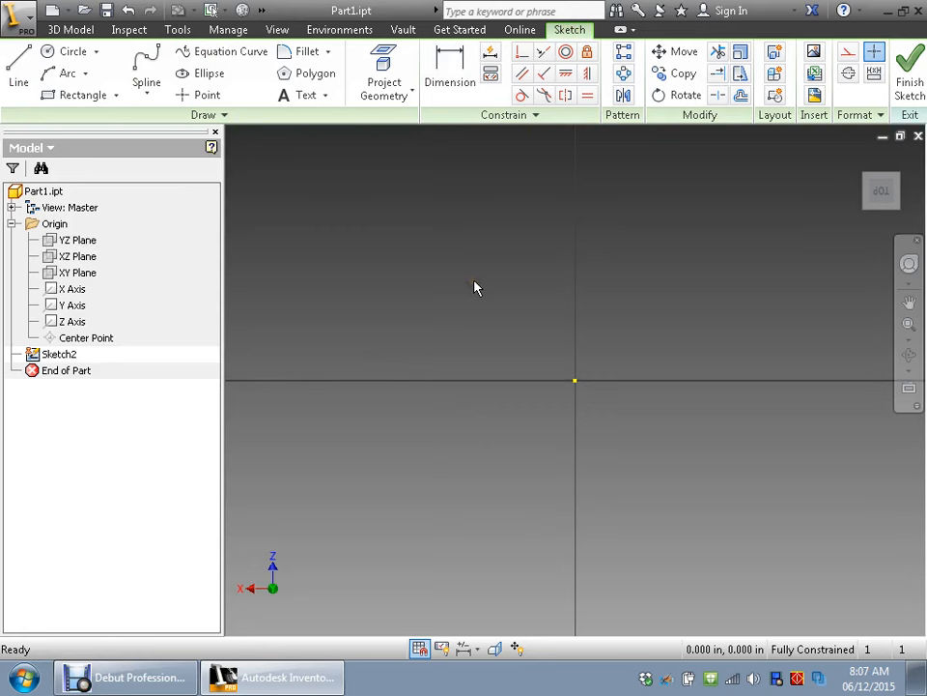
- Draw a two-point center rectangle about 0.5 in wide and 1 in high, centered on the sketch origin
click(116, 96)
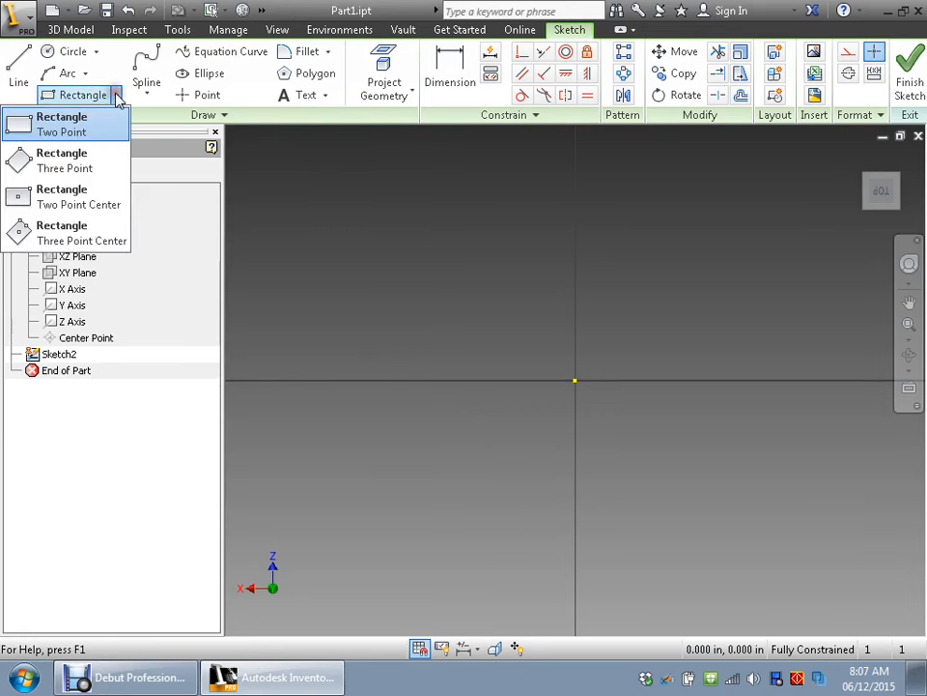
click(23, 196)
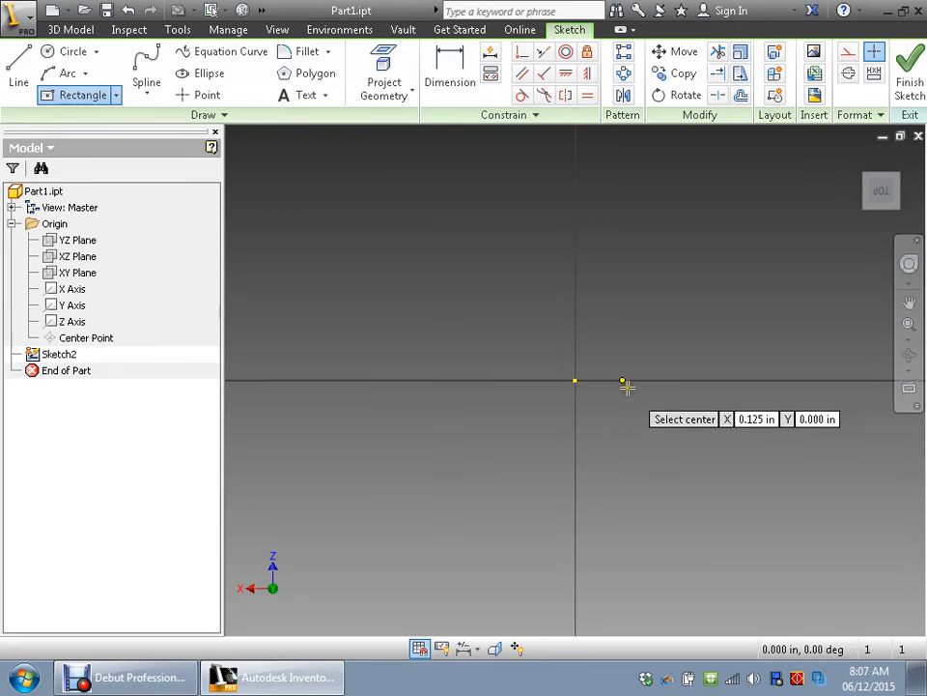
click(575, 381)
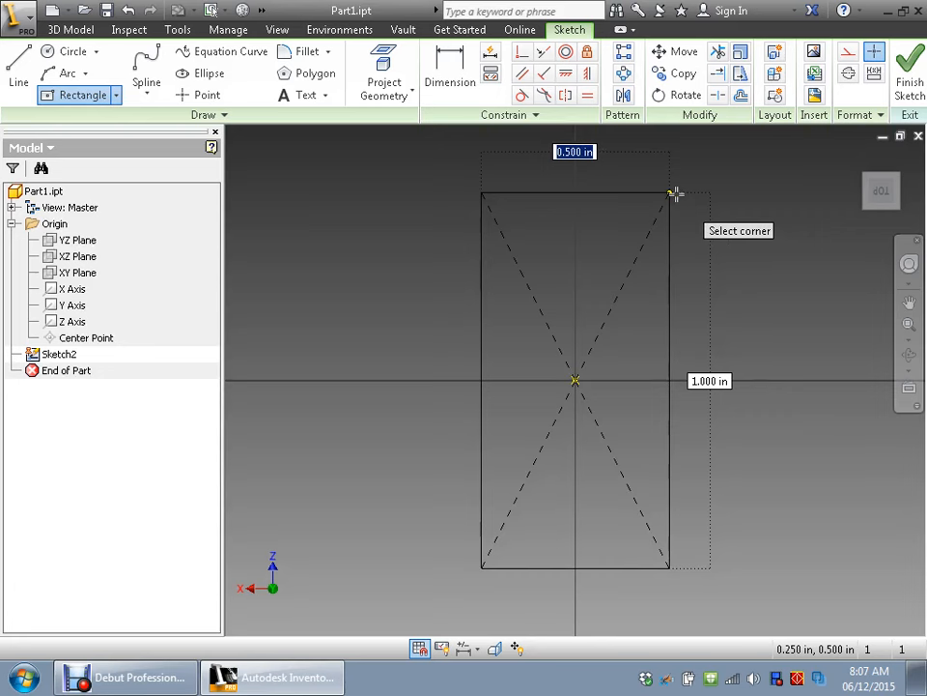
click(672, 194)
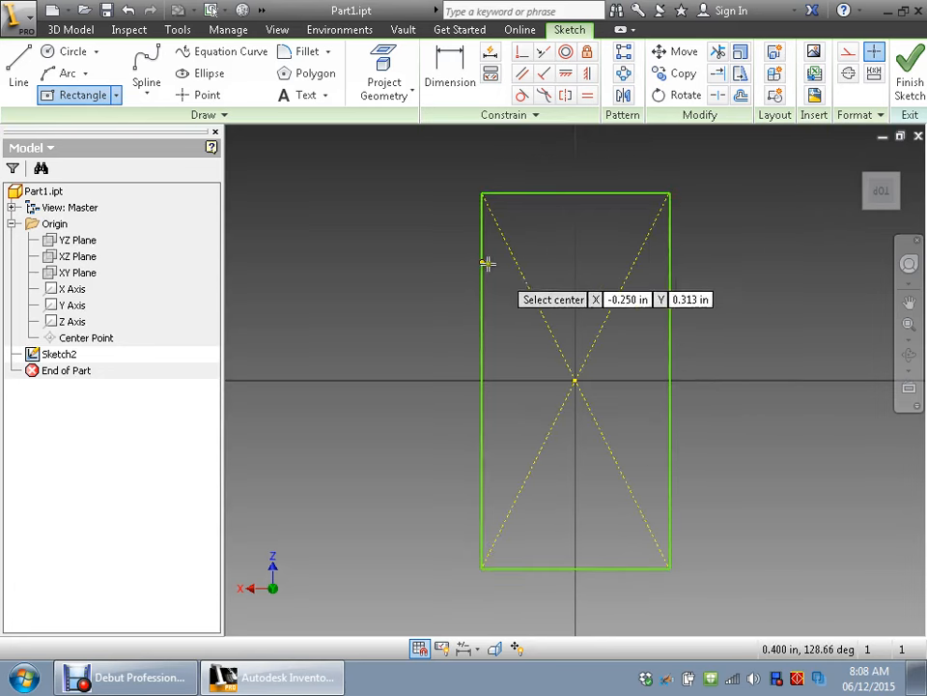
scroll(346, 328, up, 3)
scroll(425, 355, down, 4)
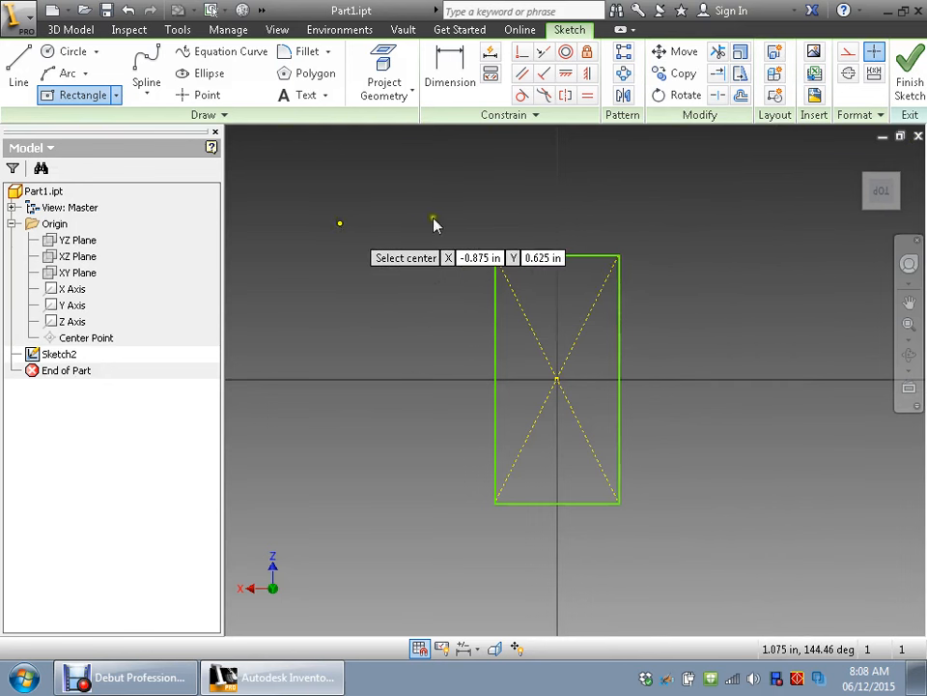
key(Escape)
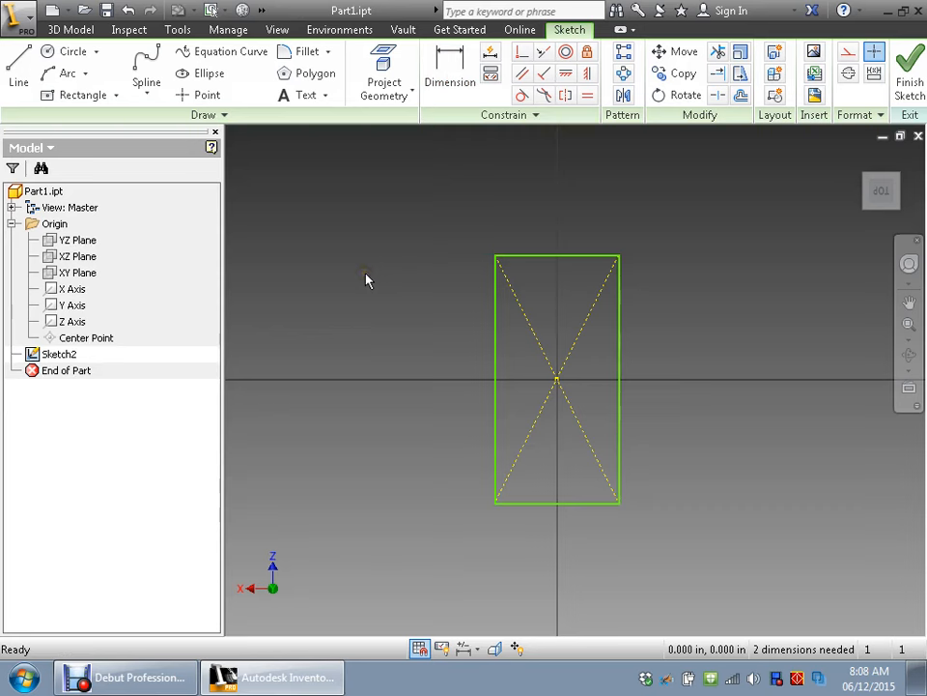
- Dimension the rectangle's upper horizontal edge and set its width to 2 in
click(449, 62)
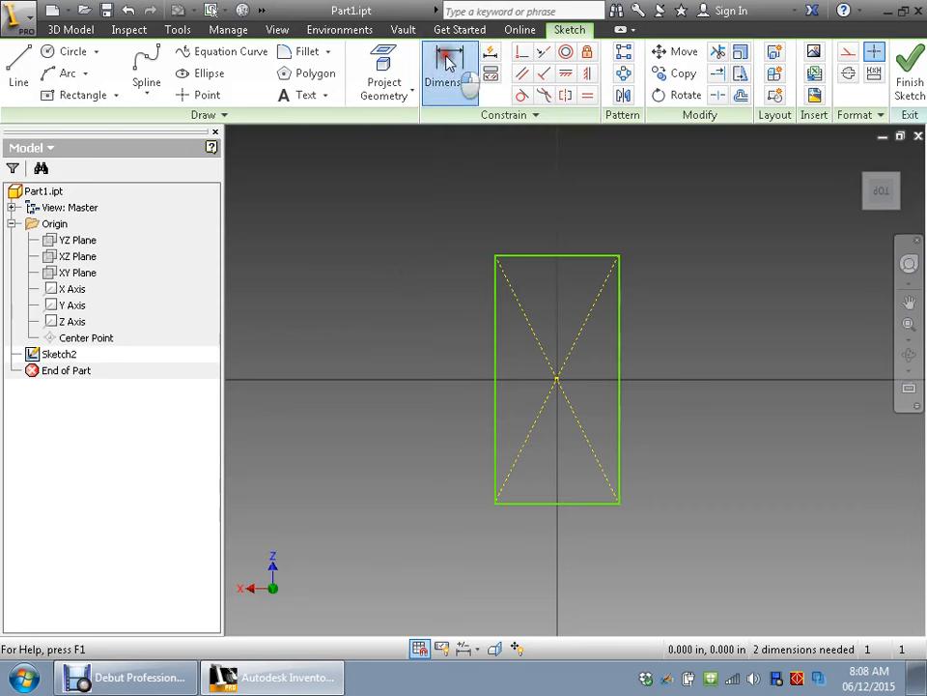
click(543, 256)
click(543, 213)
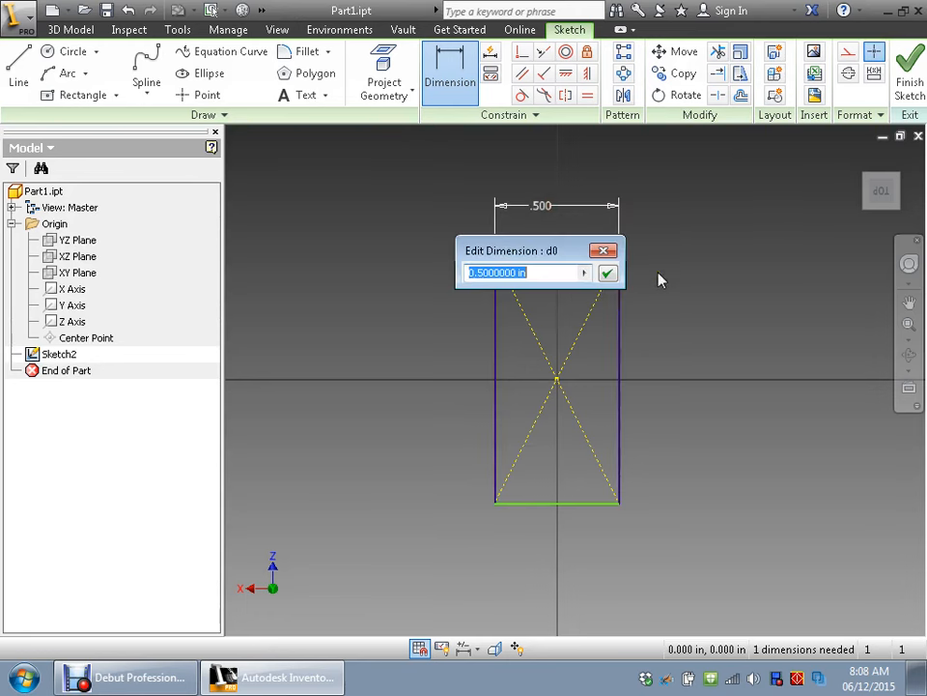
text(2)
key(Return)
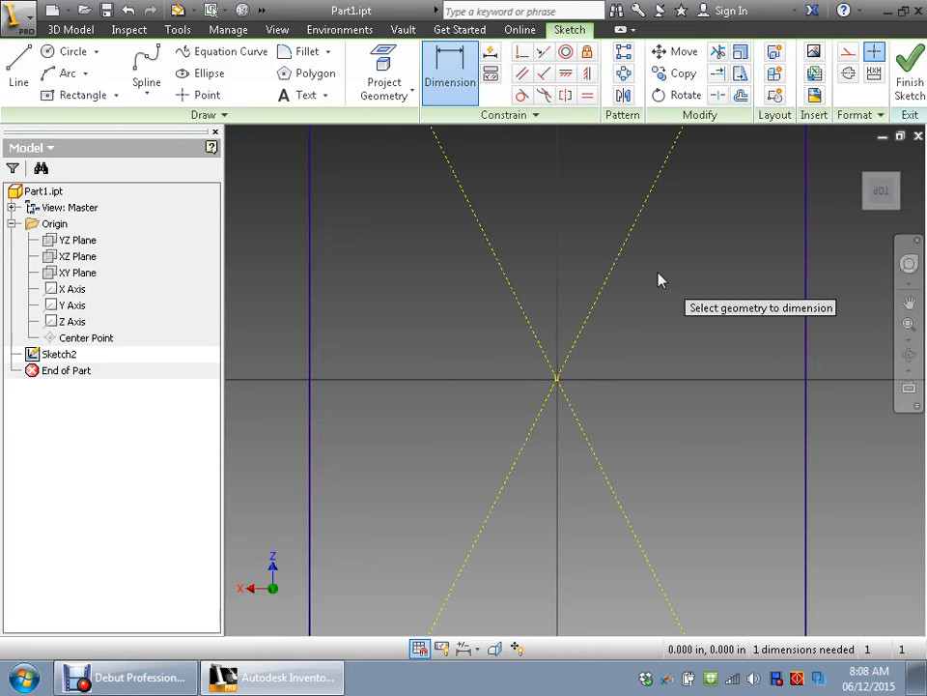
- Dimension the rectangle's left vertical edge at 4 in
scroll(602, 344, down, 3)
scroll(597, 341, up, 6)
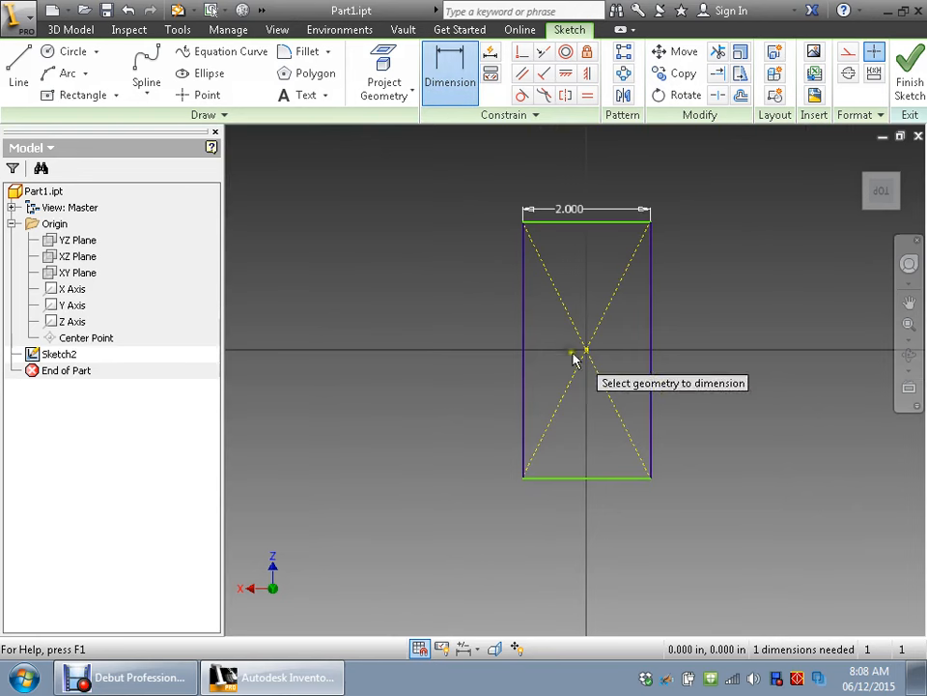
click(524, 330)
click(476, 325)
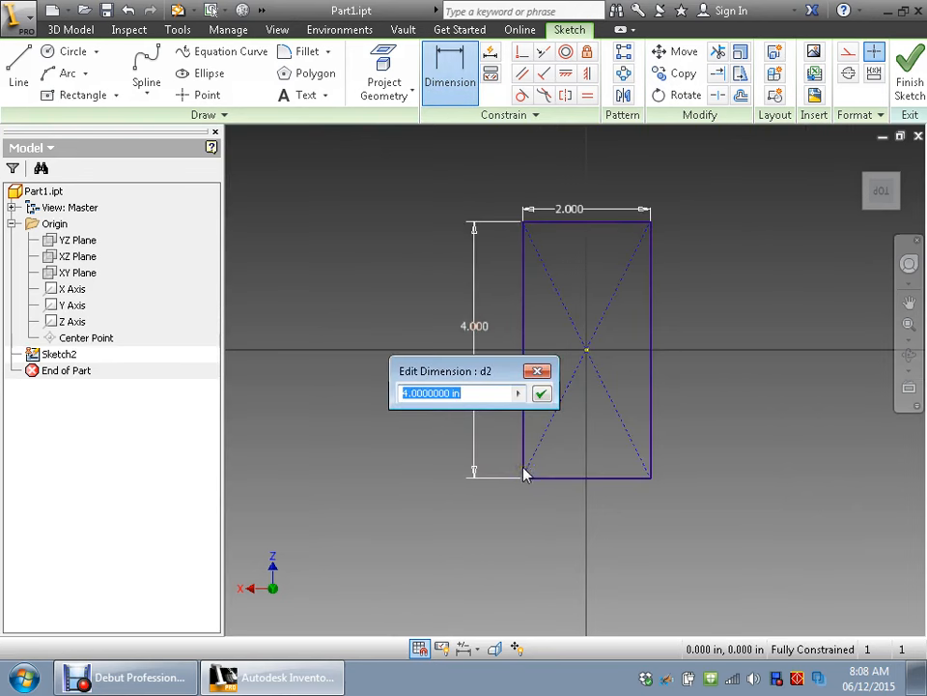
key(Return)
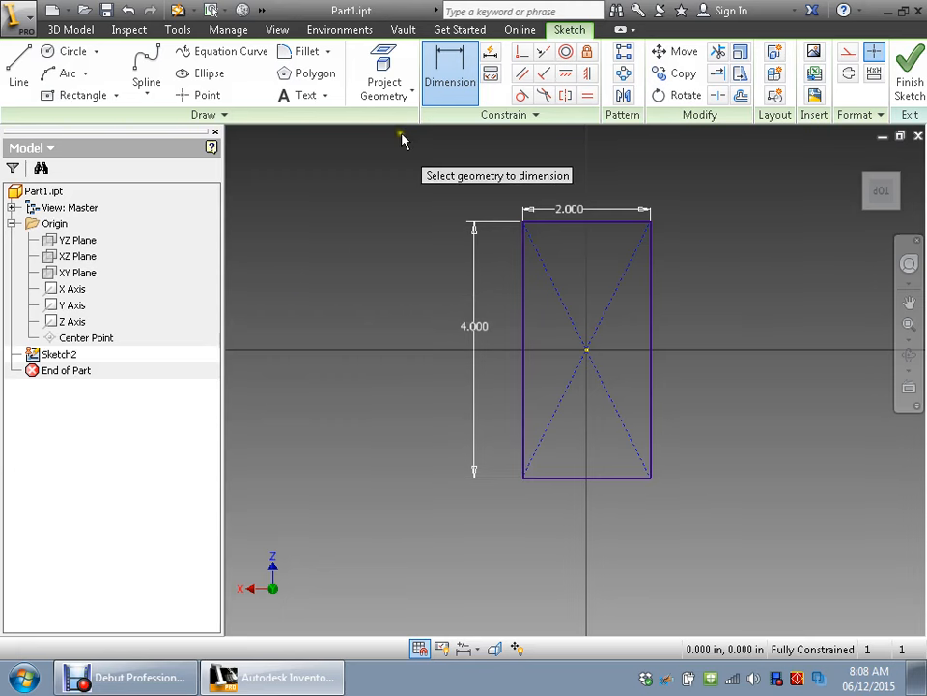
- Set the rectangle's width dimension to 2.25 in and leave the Dimension command
double_click(570, 210)
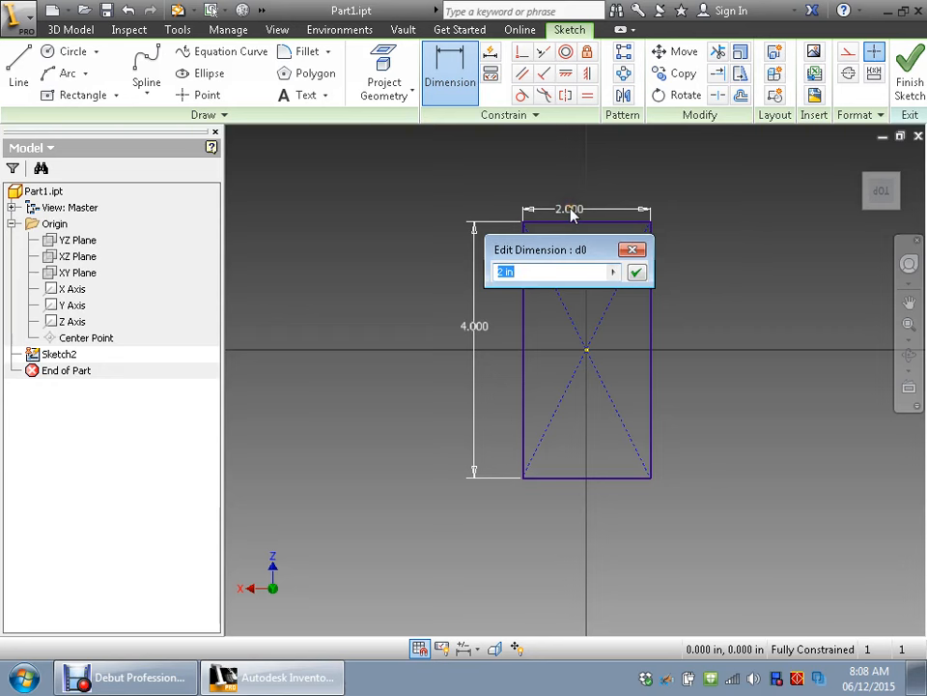
click(503, 272)
text(.25)
key(Return)
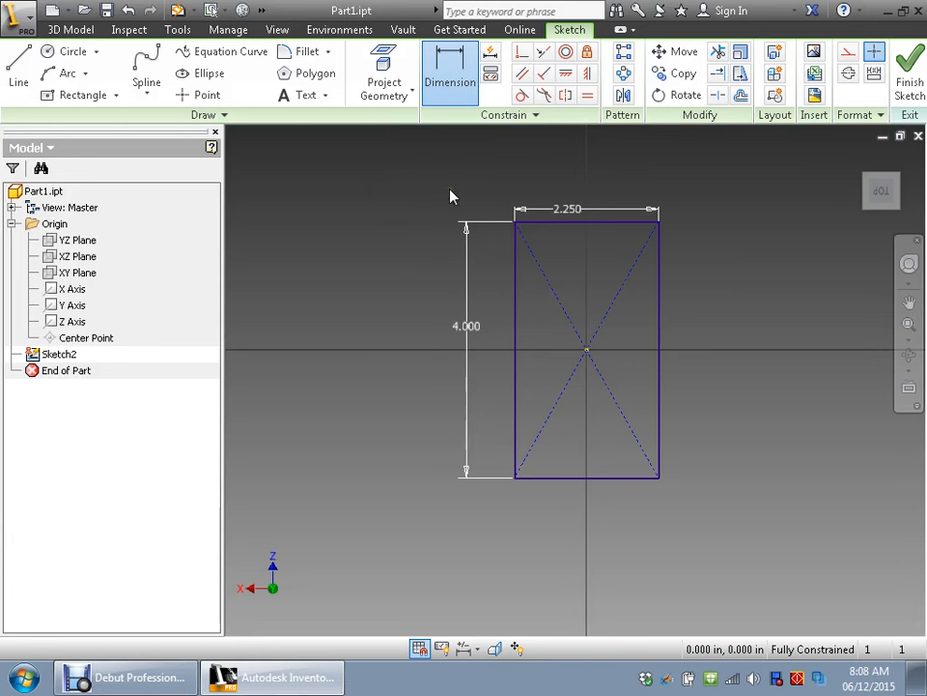
key(Escape)
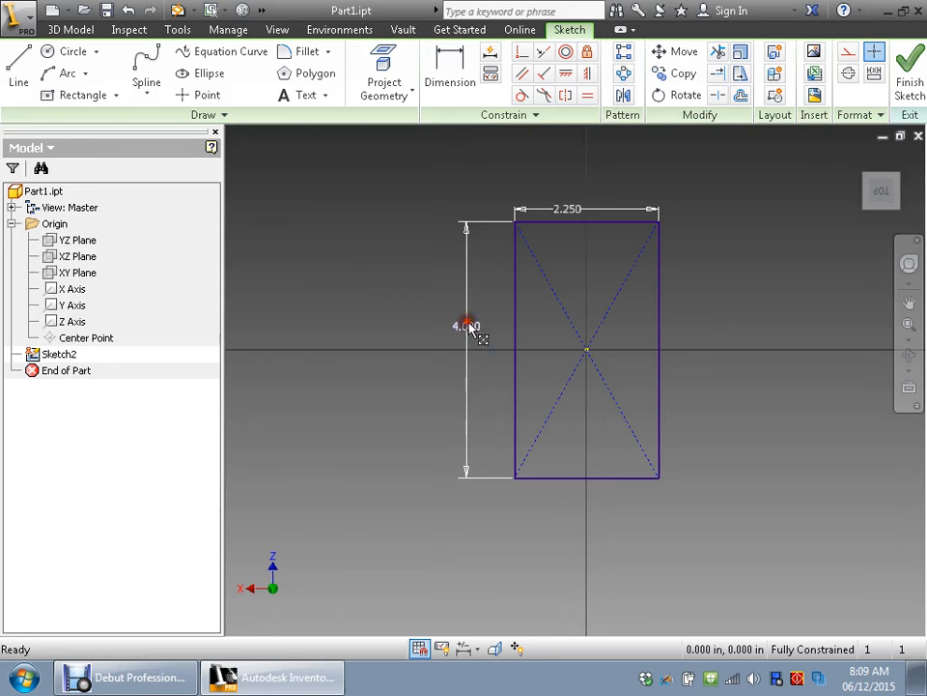
- Move the width dimension farther above the rectangle and the height dimension closer to its side, and finish the sketch
drag(478, 342, 486, 310)
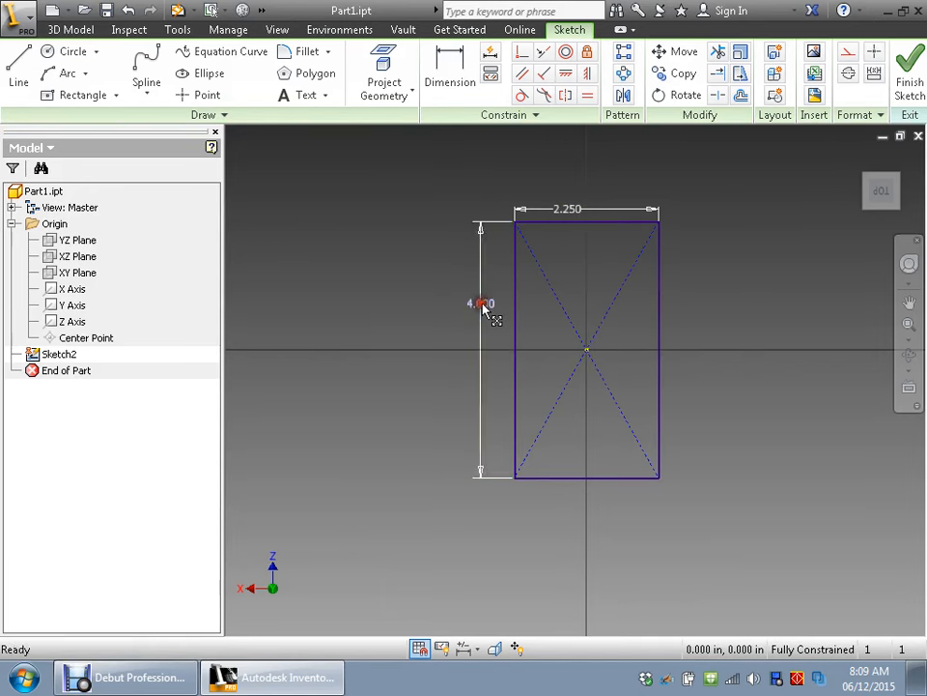
click(483, 305)
drag(569, 214, 579, 179)
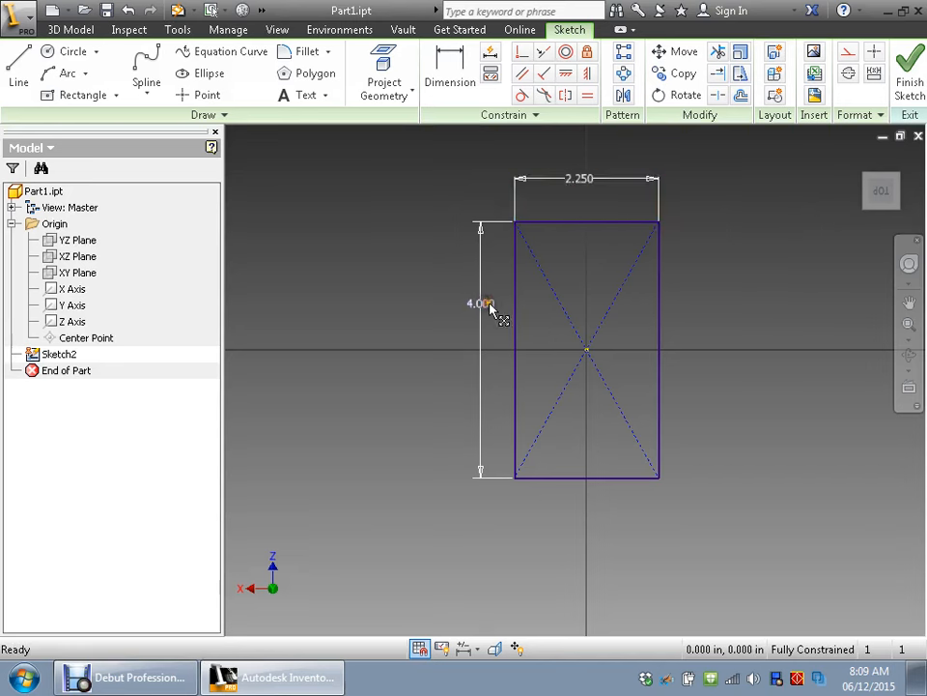
mouse_move(486, 306)
mouse_down()
mouse_move(483, 347)
mouse_move(480, 339)
mouse_up()
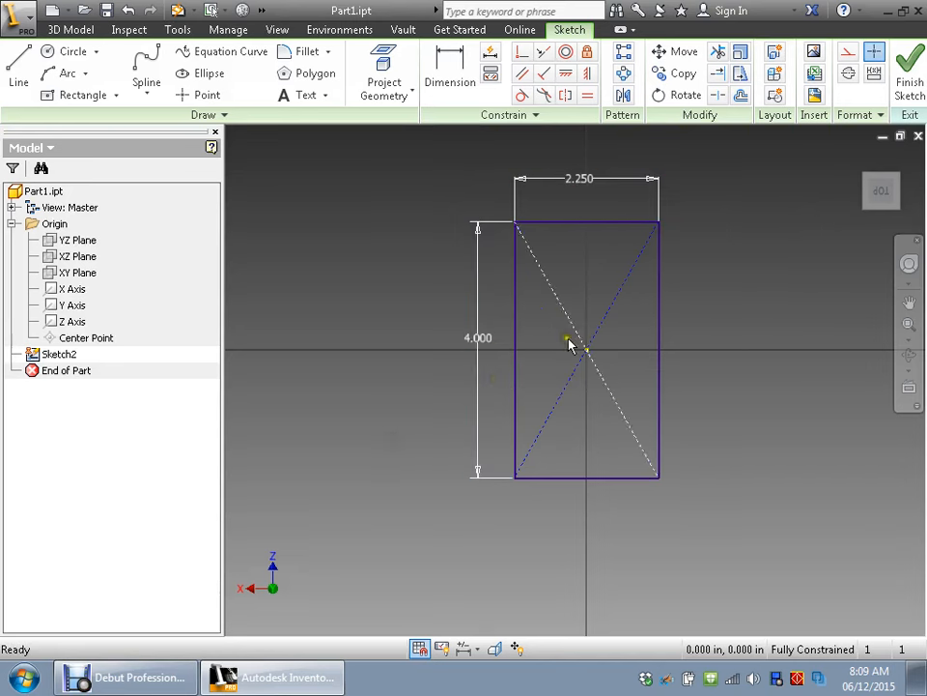
middle_drag(647, 315, 549, 378)
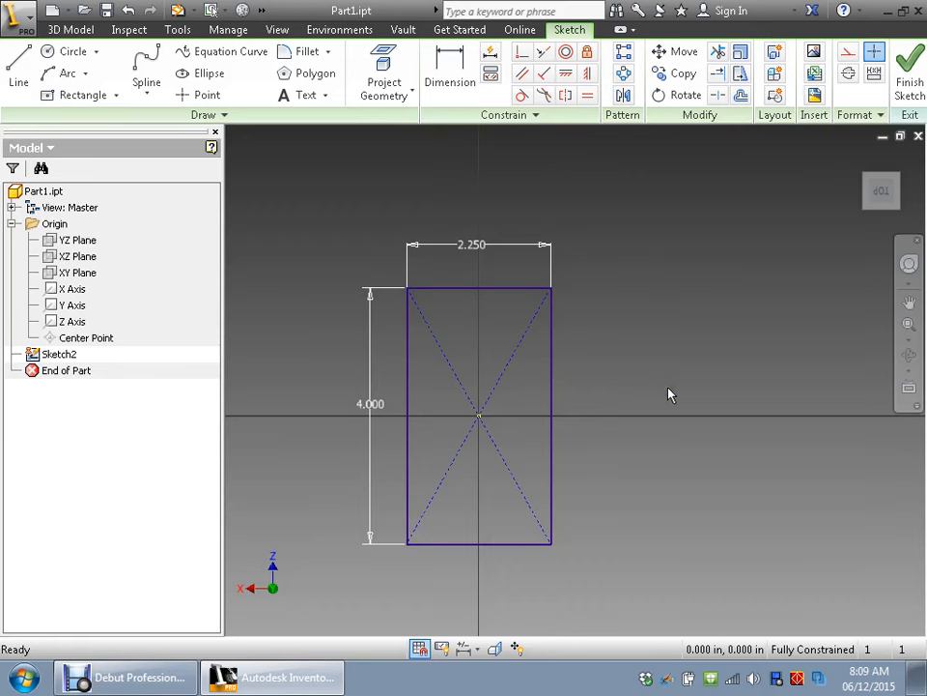
click(916, 62)
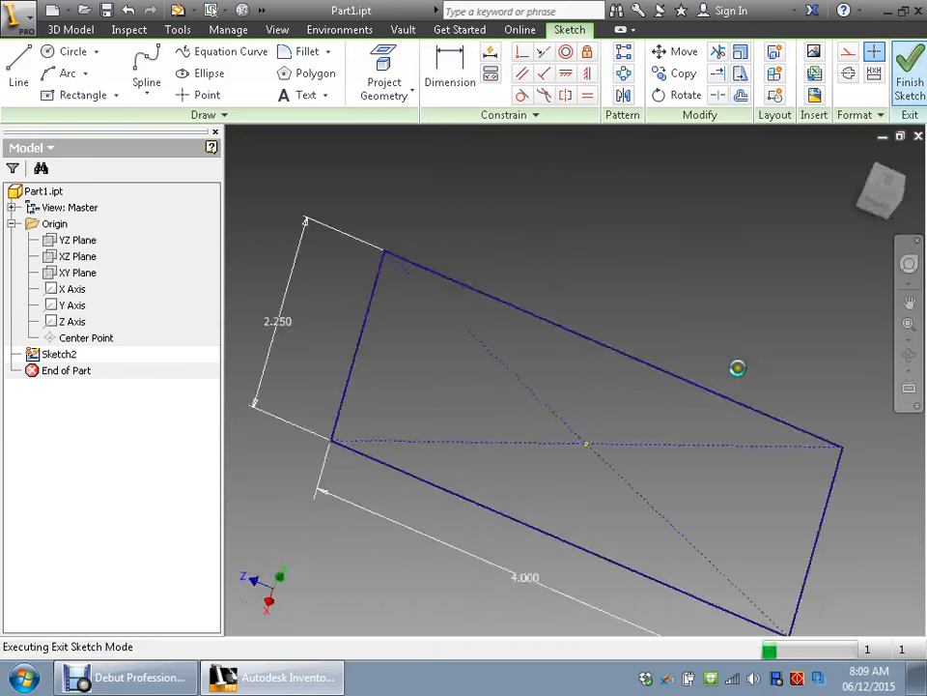
- Start extruding the rectangular sketch profile and set the extrusion distance to 2.5 in
scroll(644, 482, down, 2)
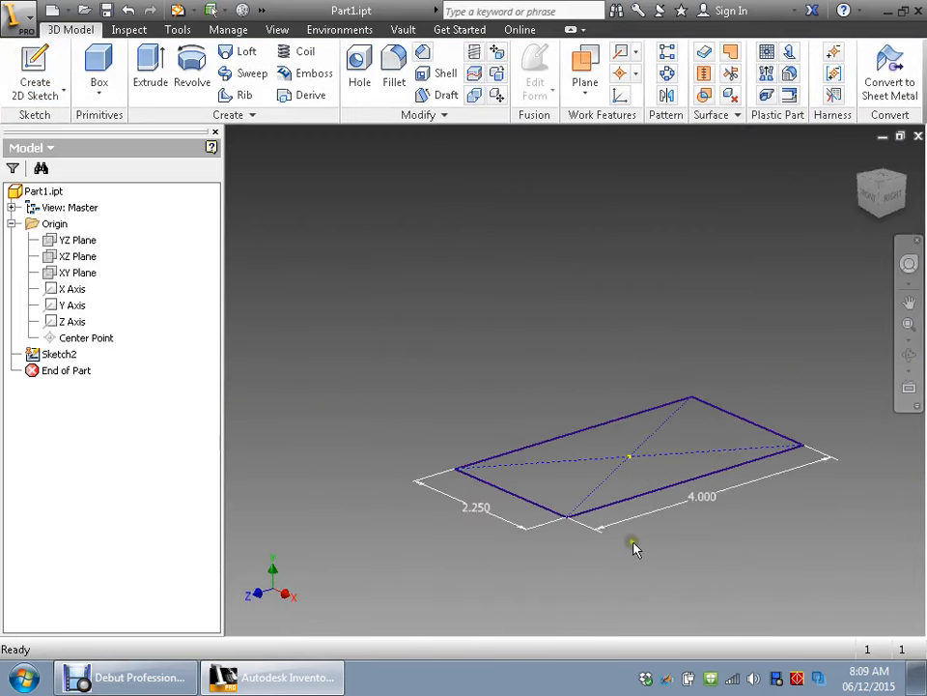
middle_drag(669, 559, 632, 485)
scroll(632, 486, up, 3)
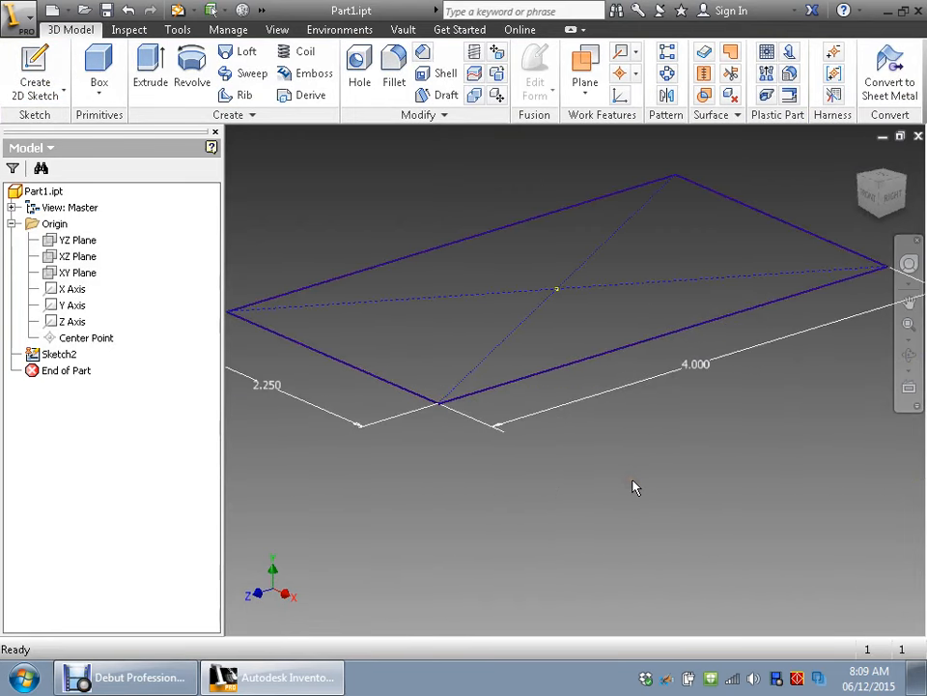
scroll(633, 483, down, 2)
middle_drag(610, 411, 633, 459)
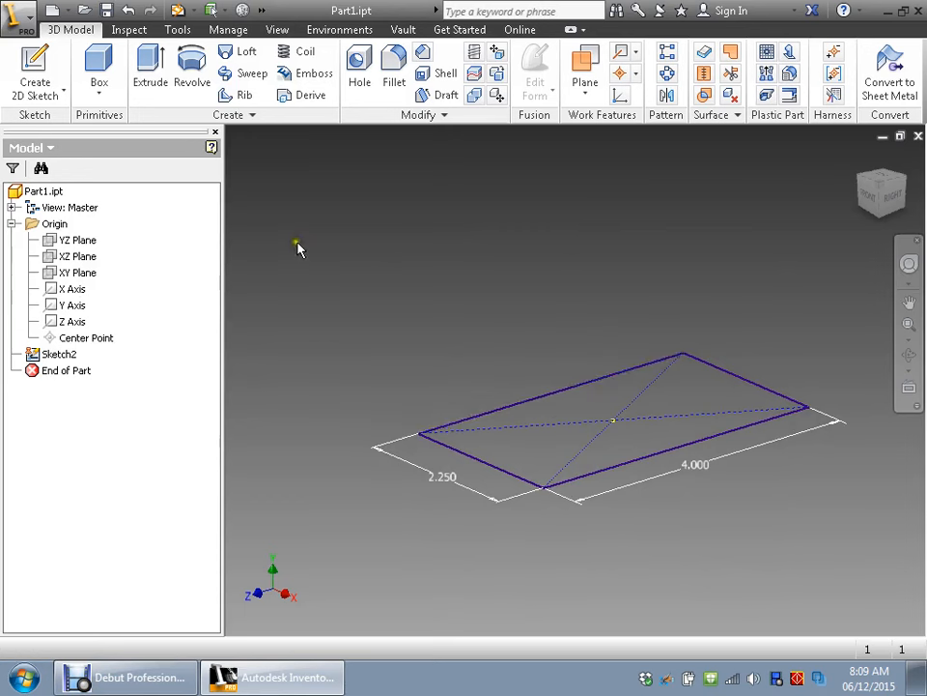
click(150, 63)
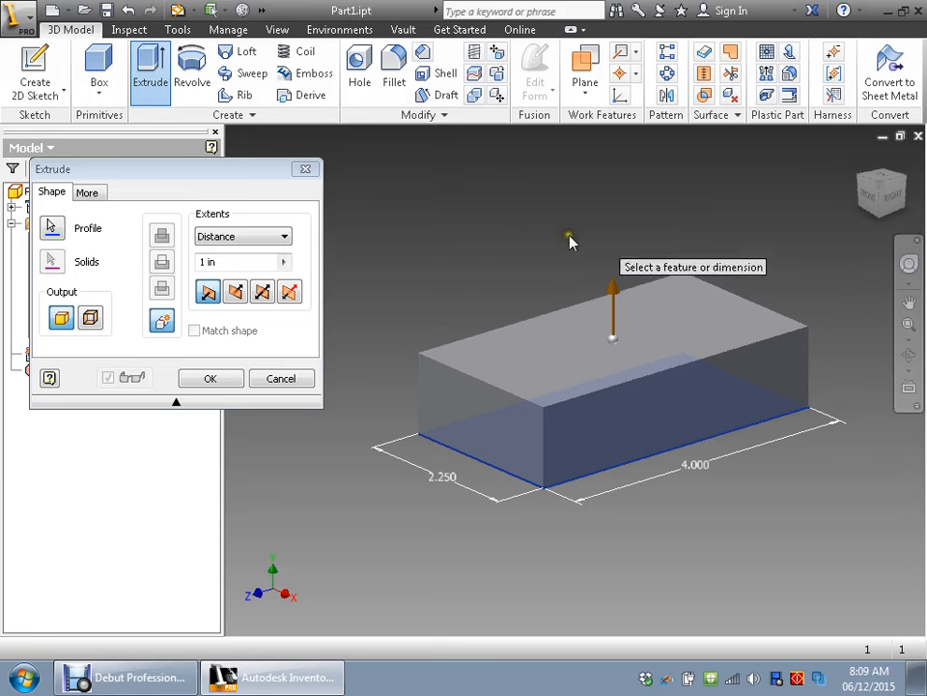
click(237, 262)
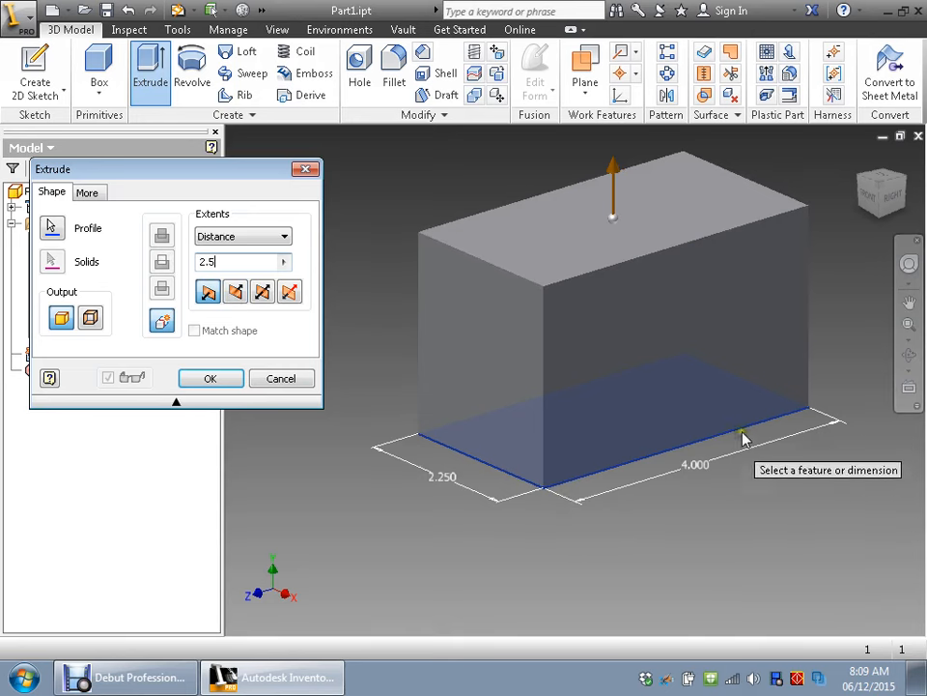
- Try the symmetric direction, then extrude the block downward from the sketch plane and accept it
click(233, 292)
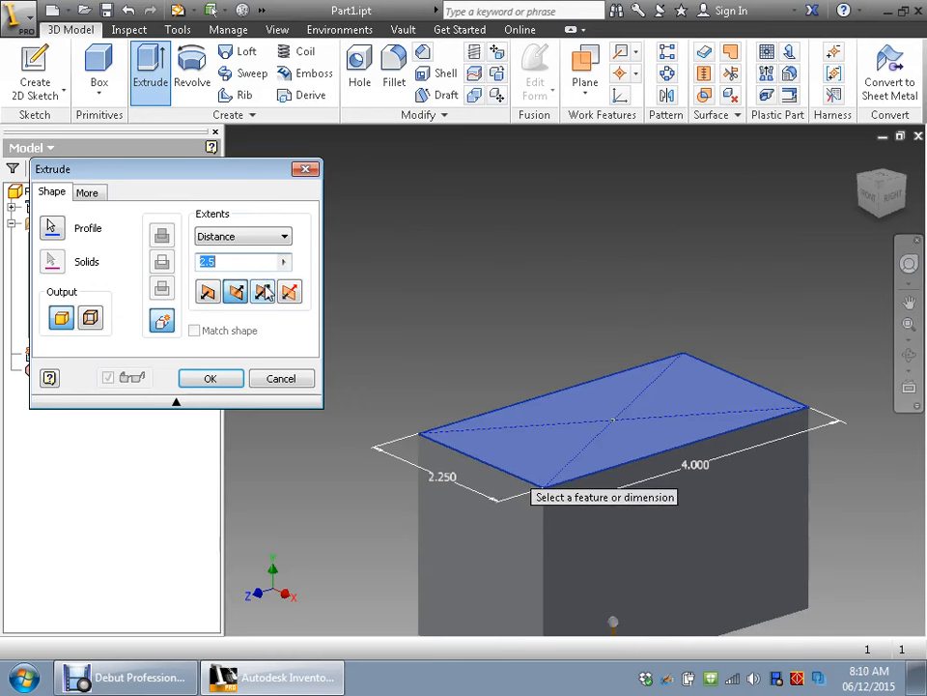
click(265, 291)
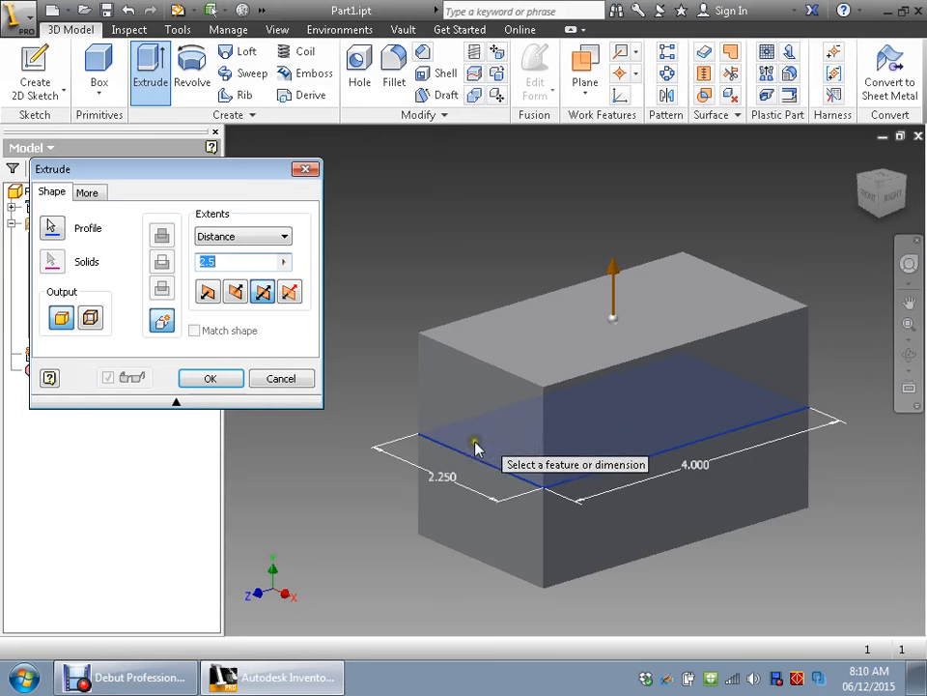
click(235, 292)
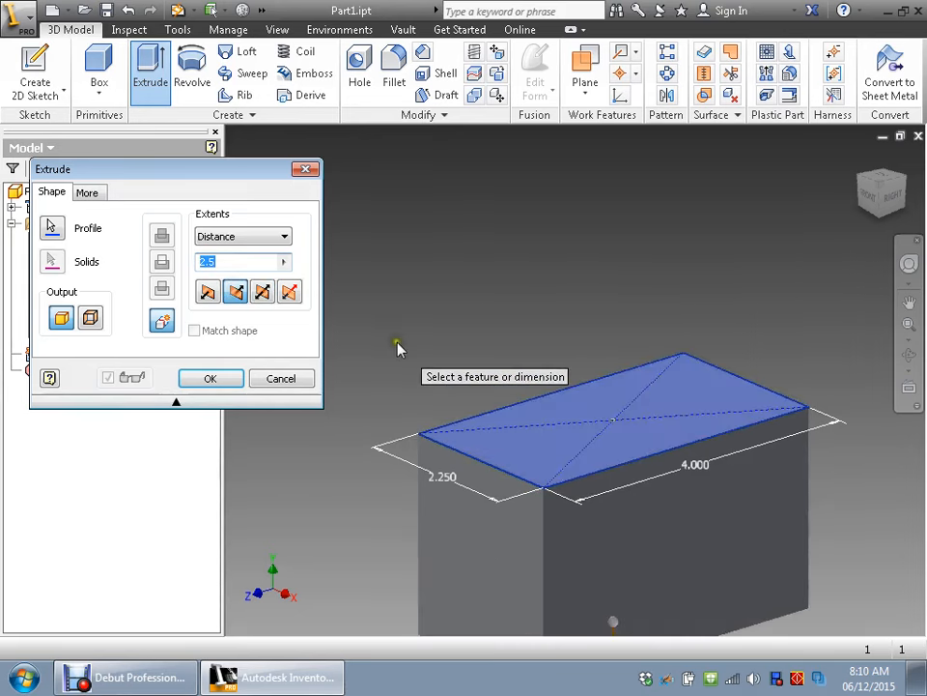
middle_drag(398, 347, 403, 279)
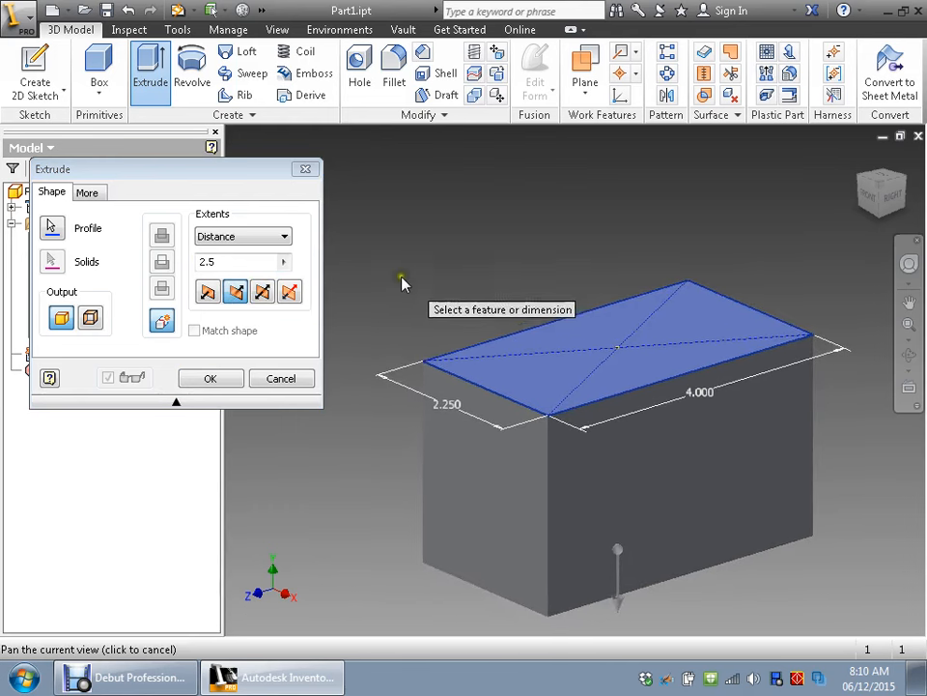
click(210, 379)
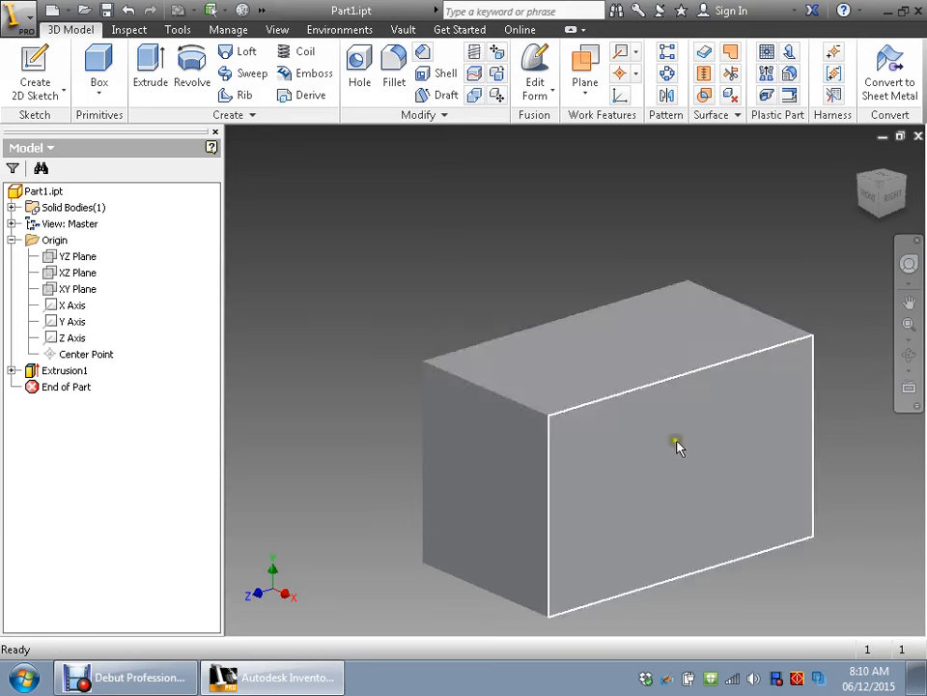
- Shell the block with its top face removed and a wall thickness of 0.1 in
click(613, 359)
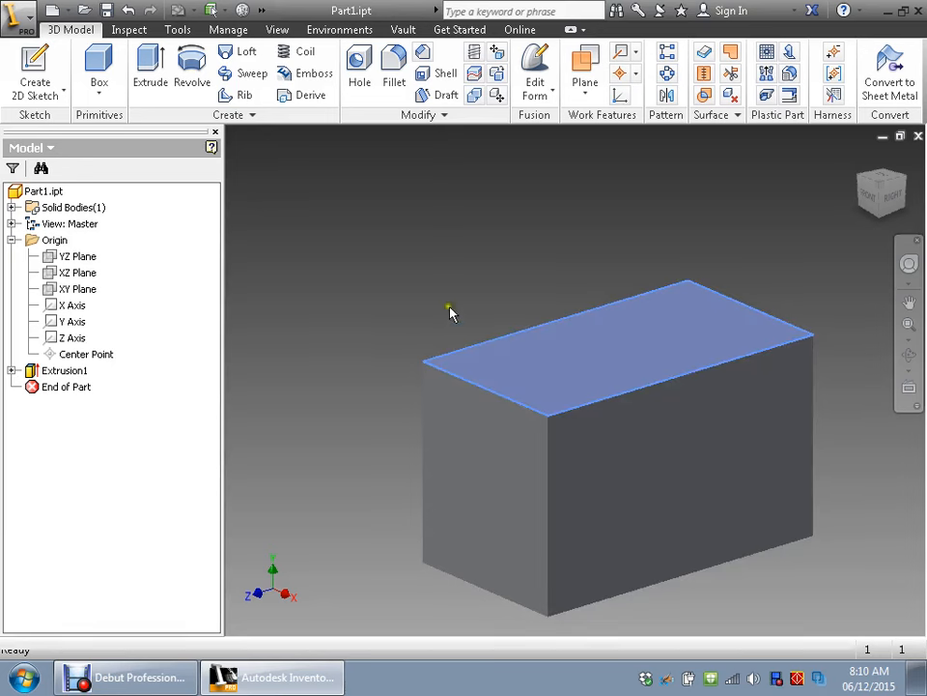
click(437, 77)
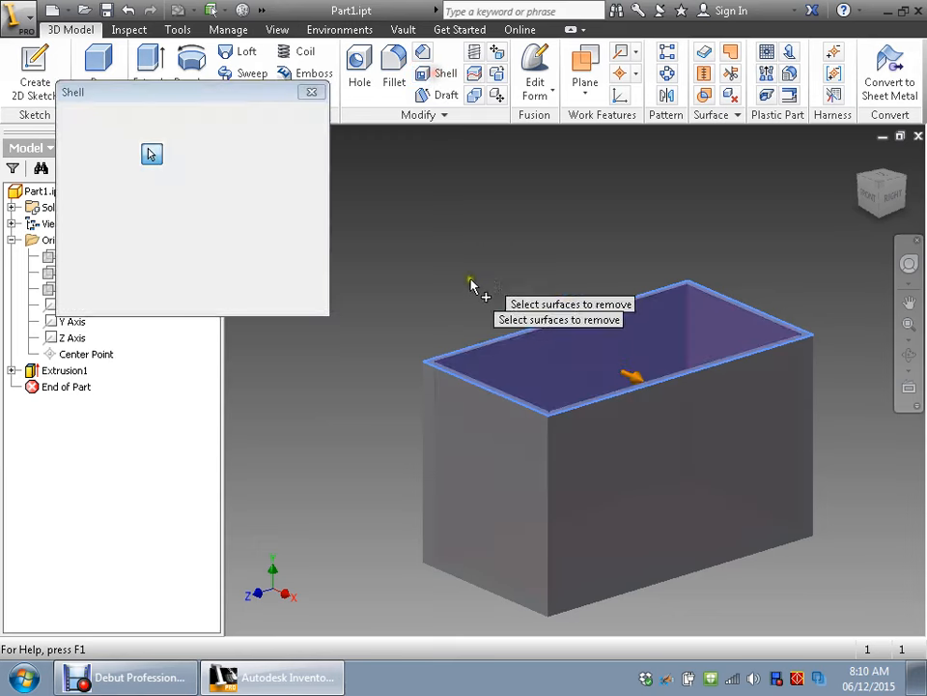
click(581, 340)
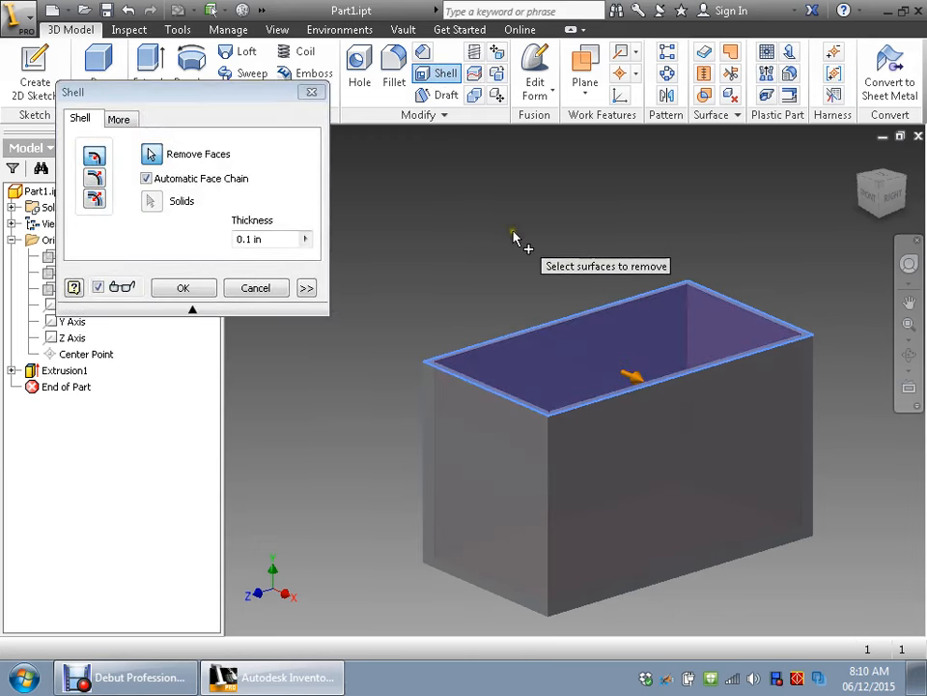
mouse_move(517, 245)
shift+middle_down()
mouse_move(503, 276)
mouse_move(523, 267)
shift+middle_up()
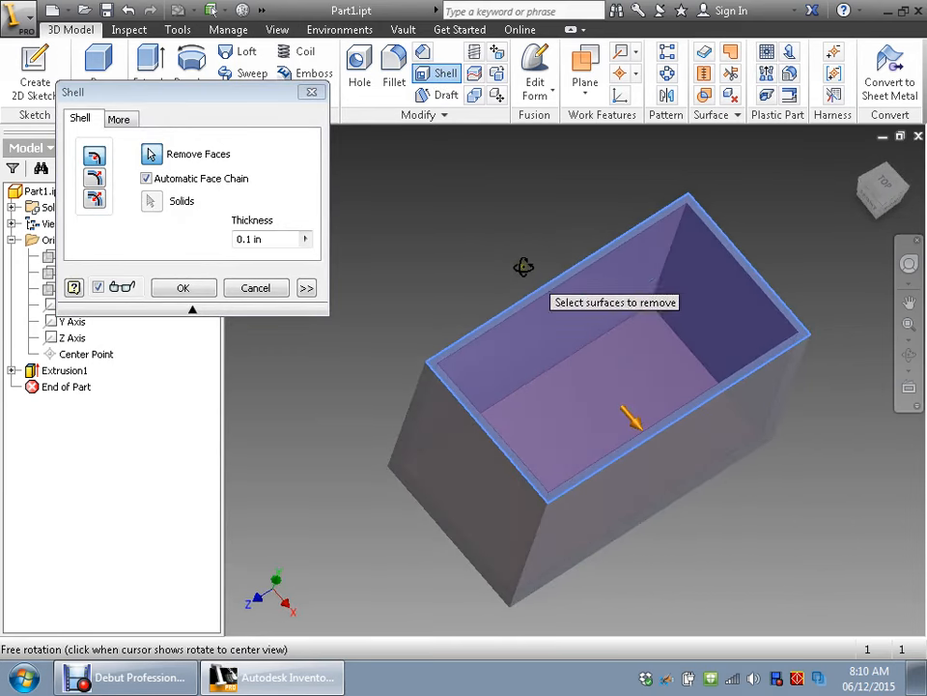
click(250, 240)
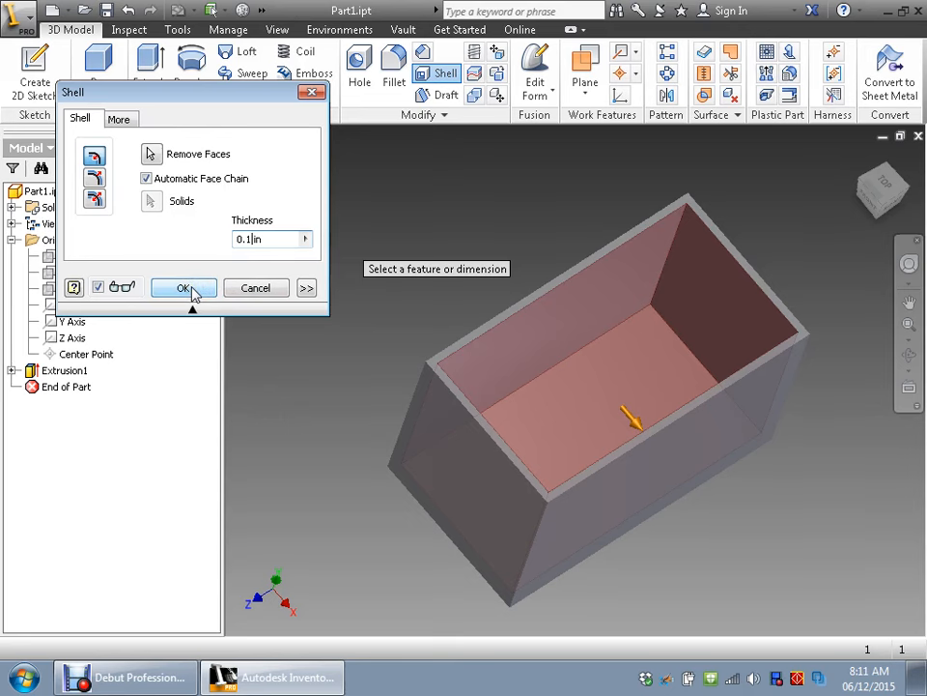
click(192, 289)
- Set the model's visual style to Shaded with Edges
middle_drag(462, 261, 440, 249)
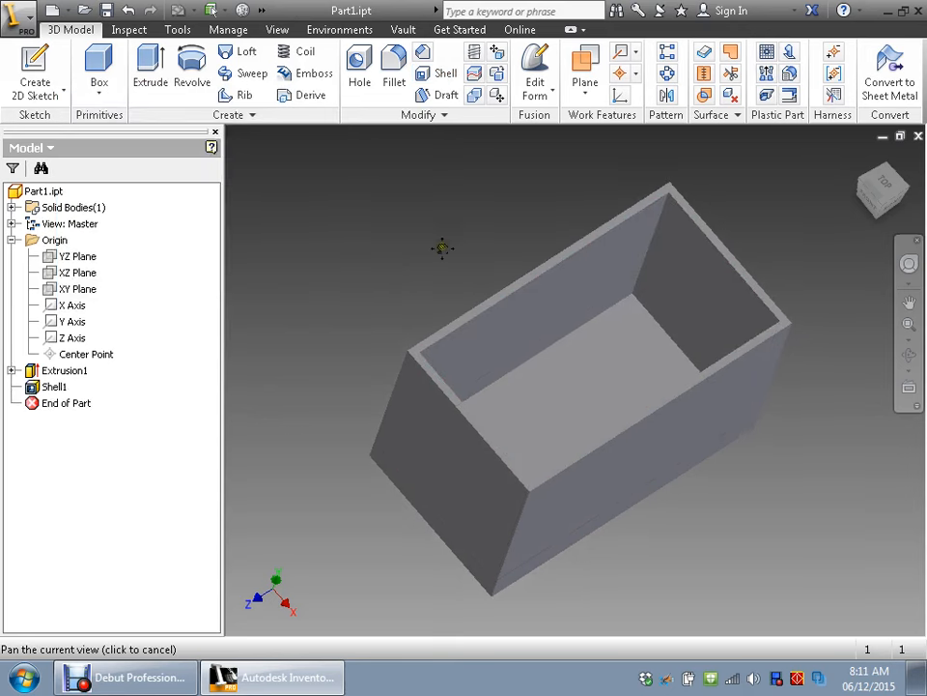
shift+middle_drag(467, 333, 489, 306)
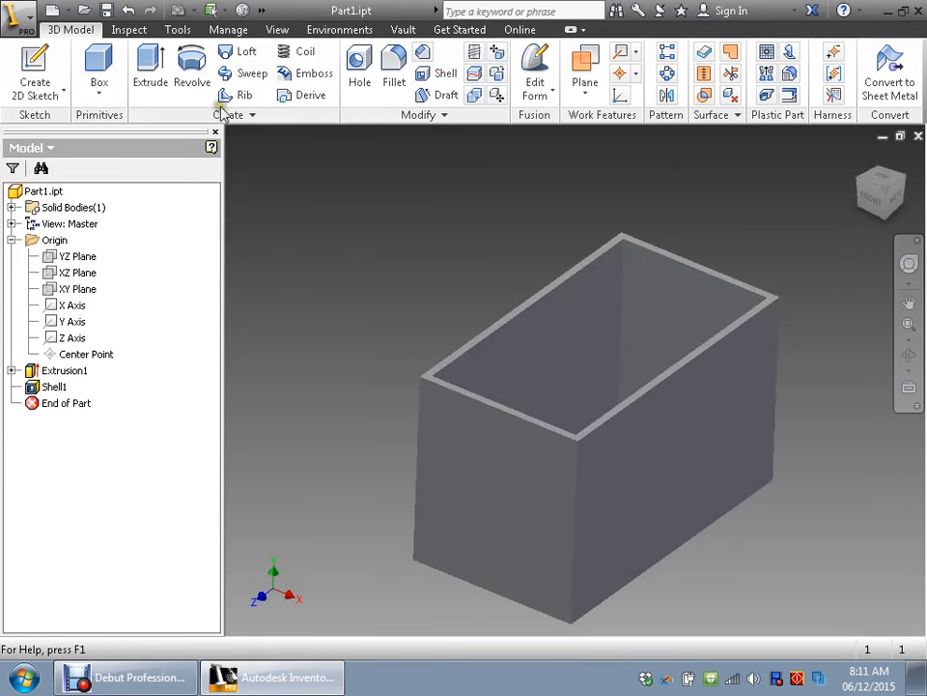
click(280, 30)
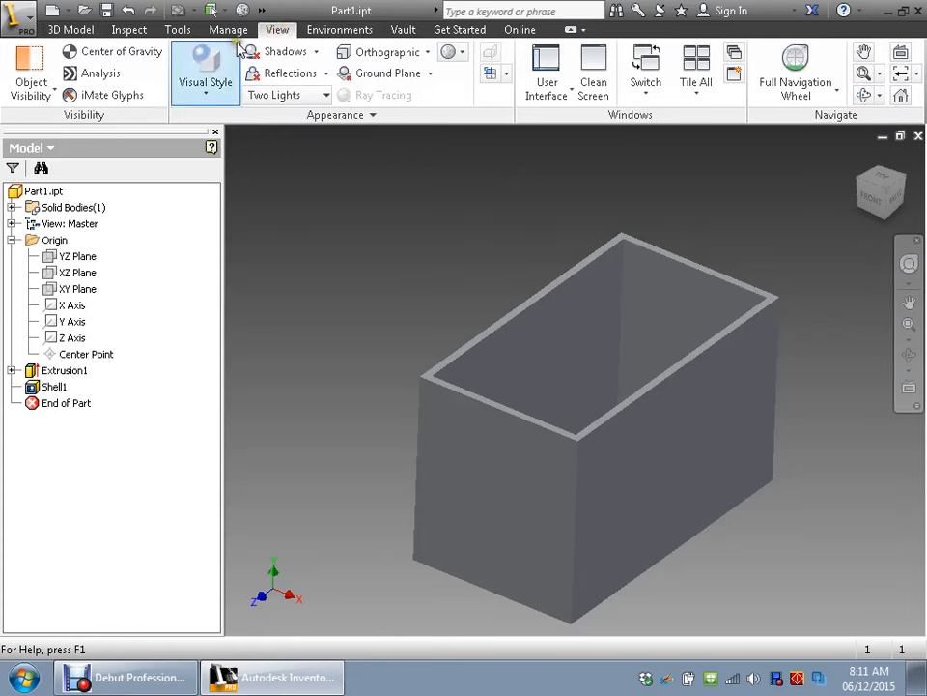
click(206, 92)
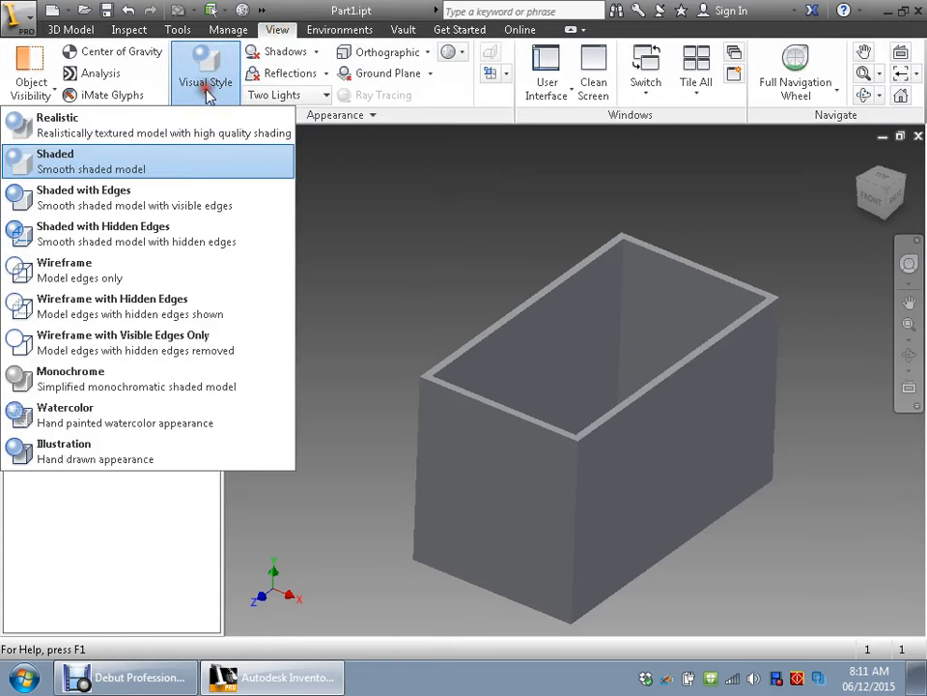
click(78, 200)
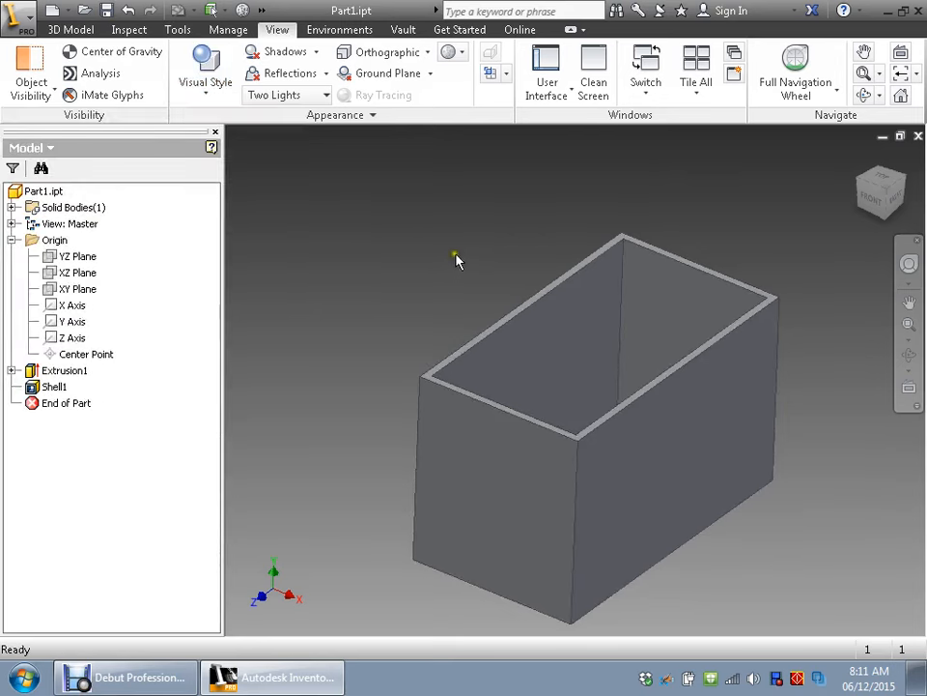
- Edit the block's extrusion feature and set its distance to 2.0 in
scroll(535, 300, down, 2)
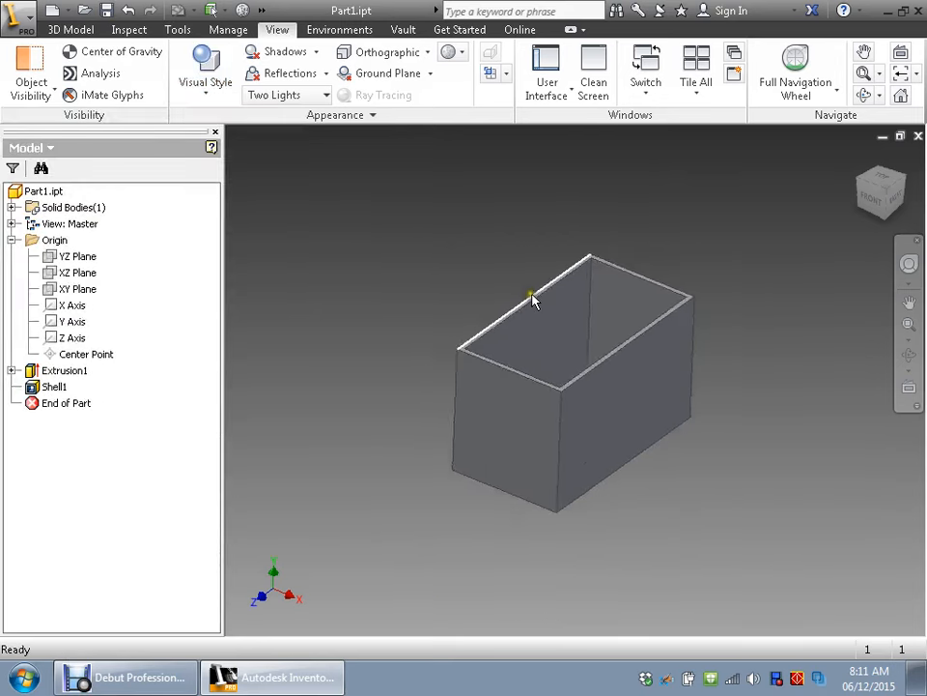
scroll(536, 290, up, 6)
scroll(608, 295, down, 6)
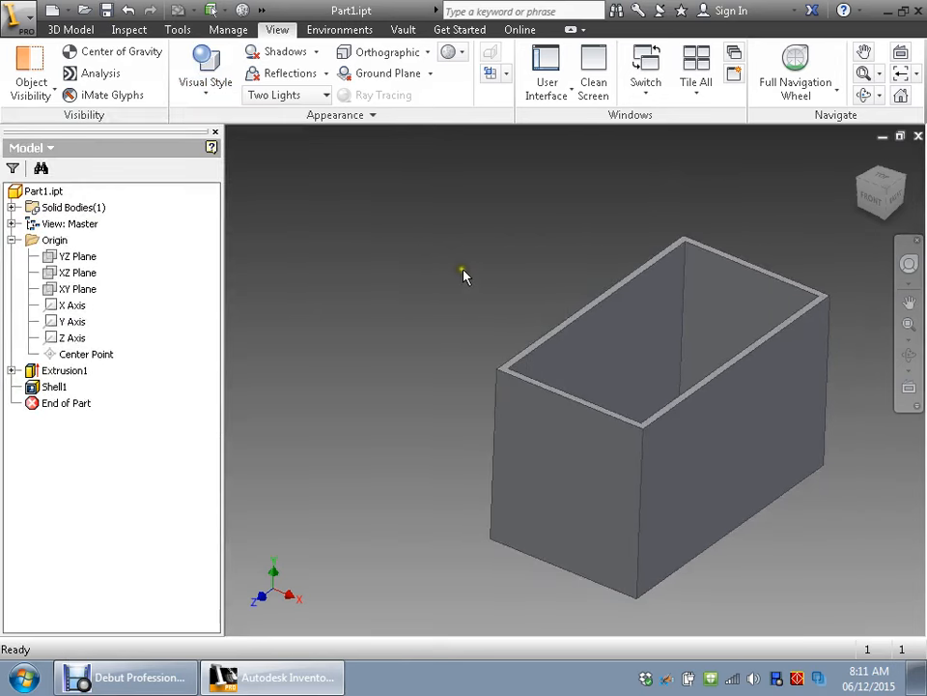
middle_drag(463, 270, 354, 220)
shift+middle_drag(580, 386, 691, 437)
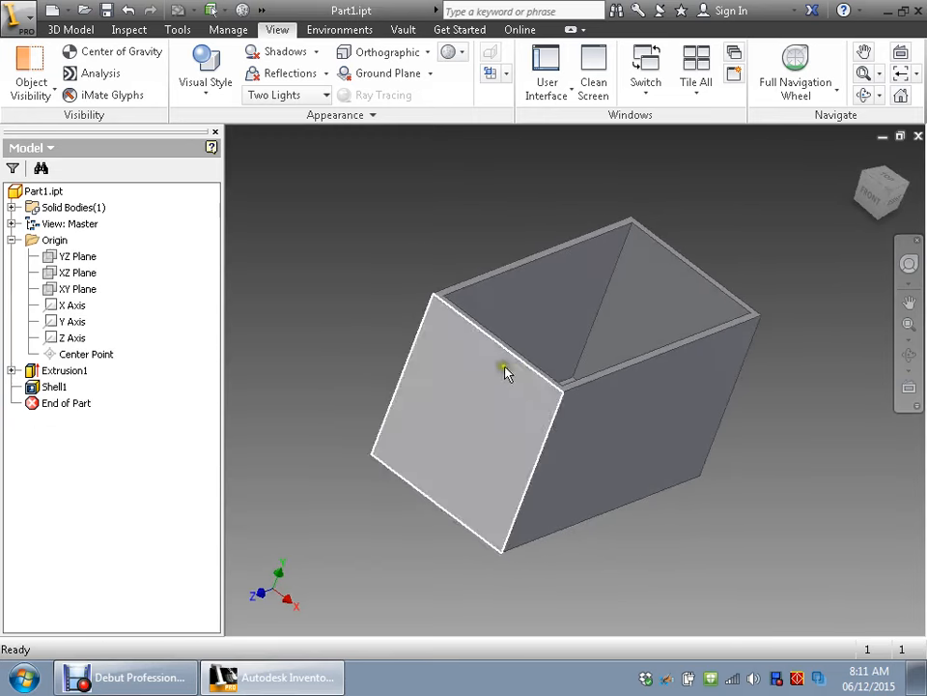
click(34, 372)
double_click(35, 372)
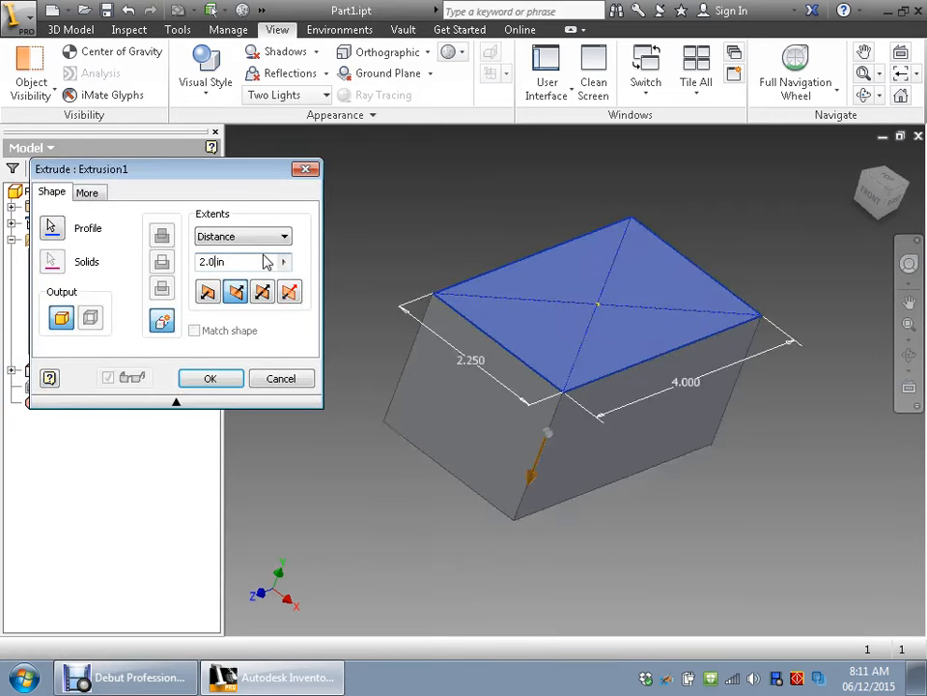
key(Return)
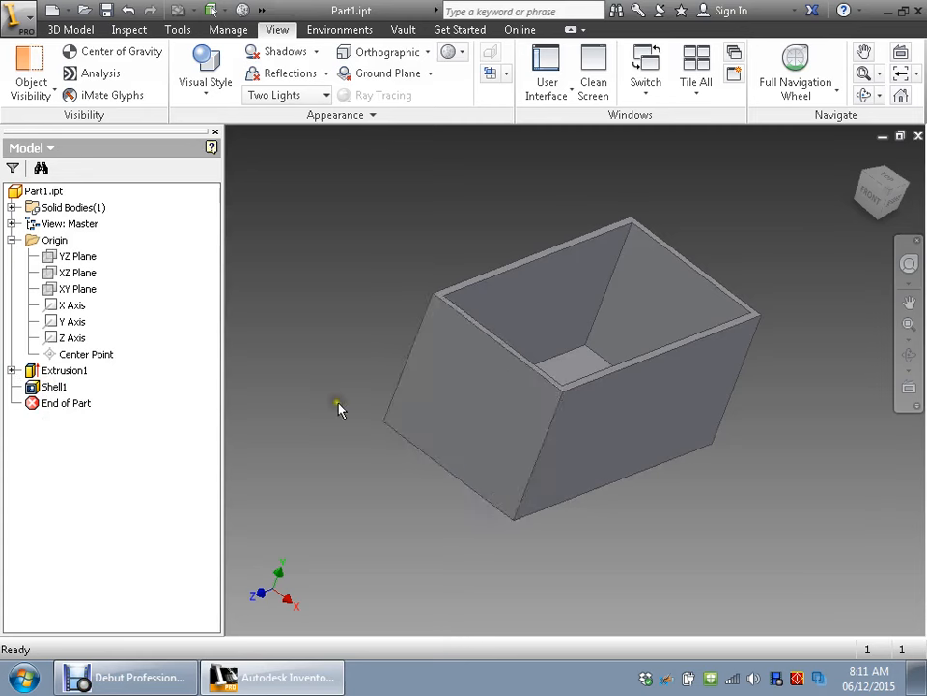
- Reveal the rectangle sketch nested under the block's extrusion feature
click(11, 371)
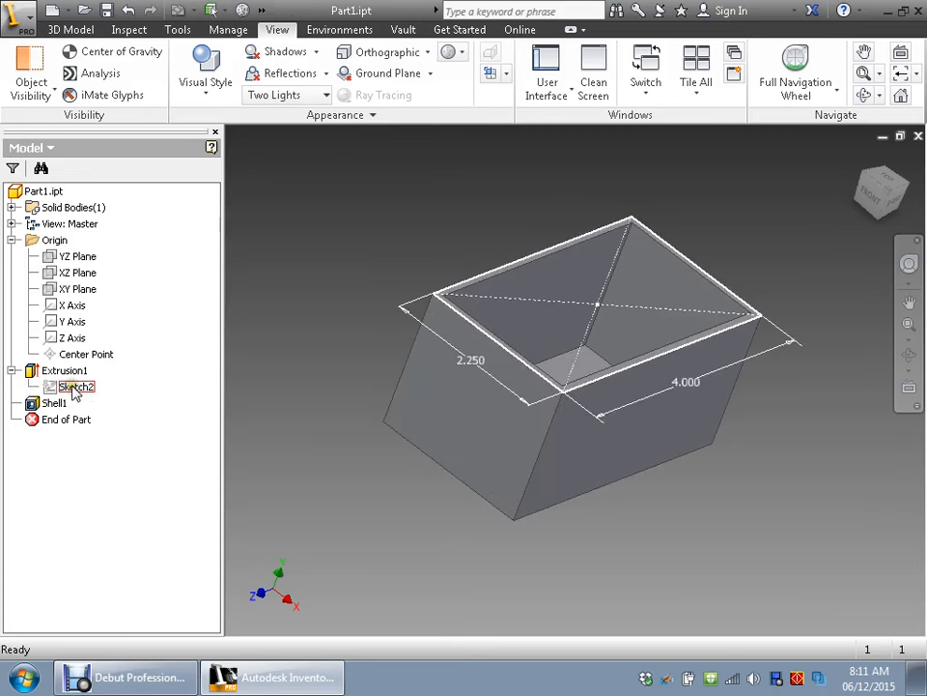